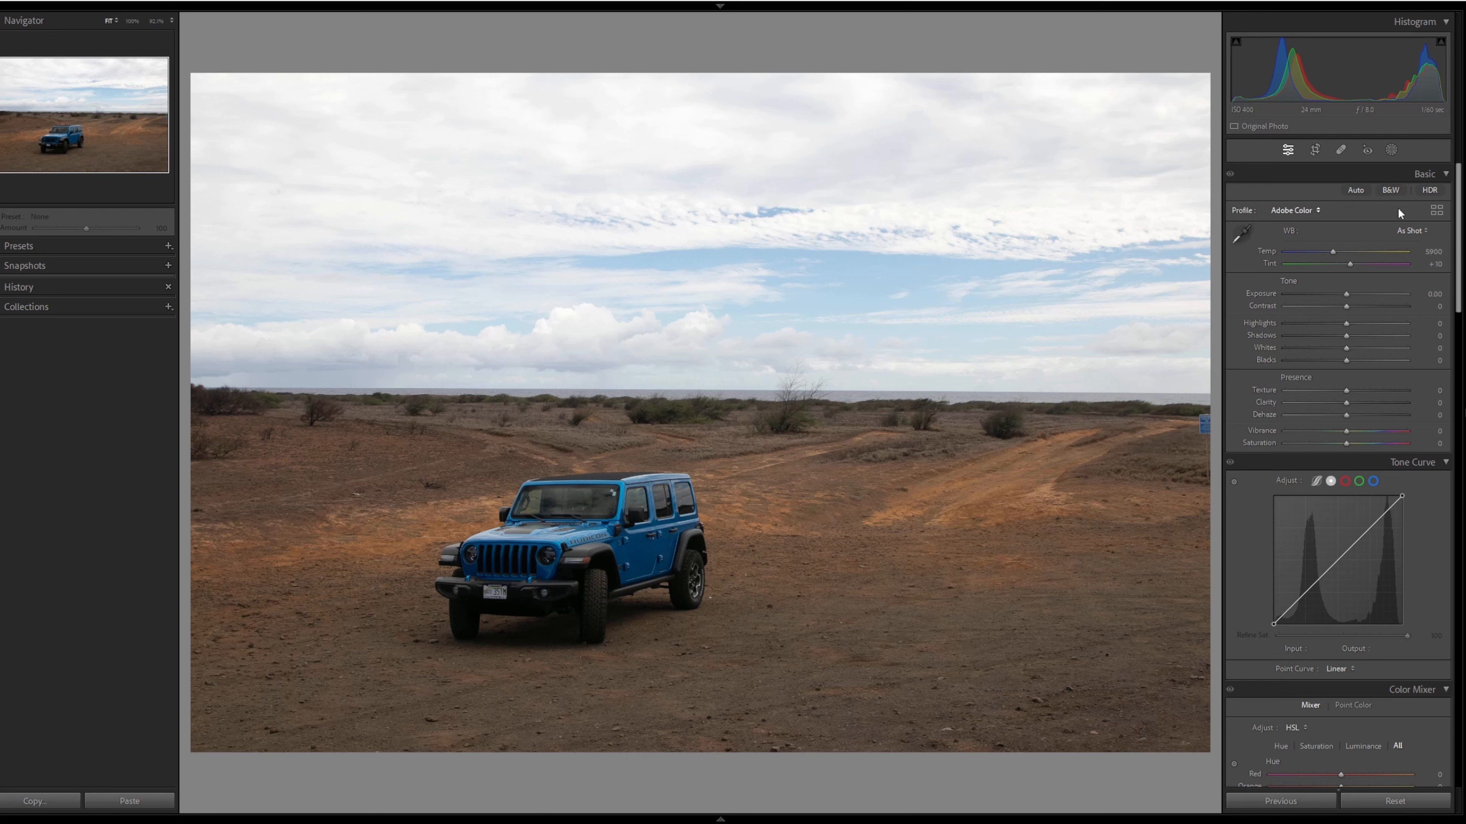
# - Using a temporary black-and-white view, set Blacks to -12, Contrast to +14, Clarity to +43 and Texture to +21, and return to color
pyautogui.click(1388, 188)
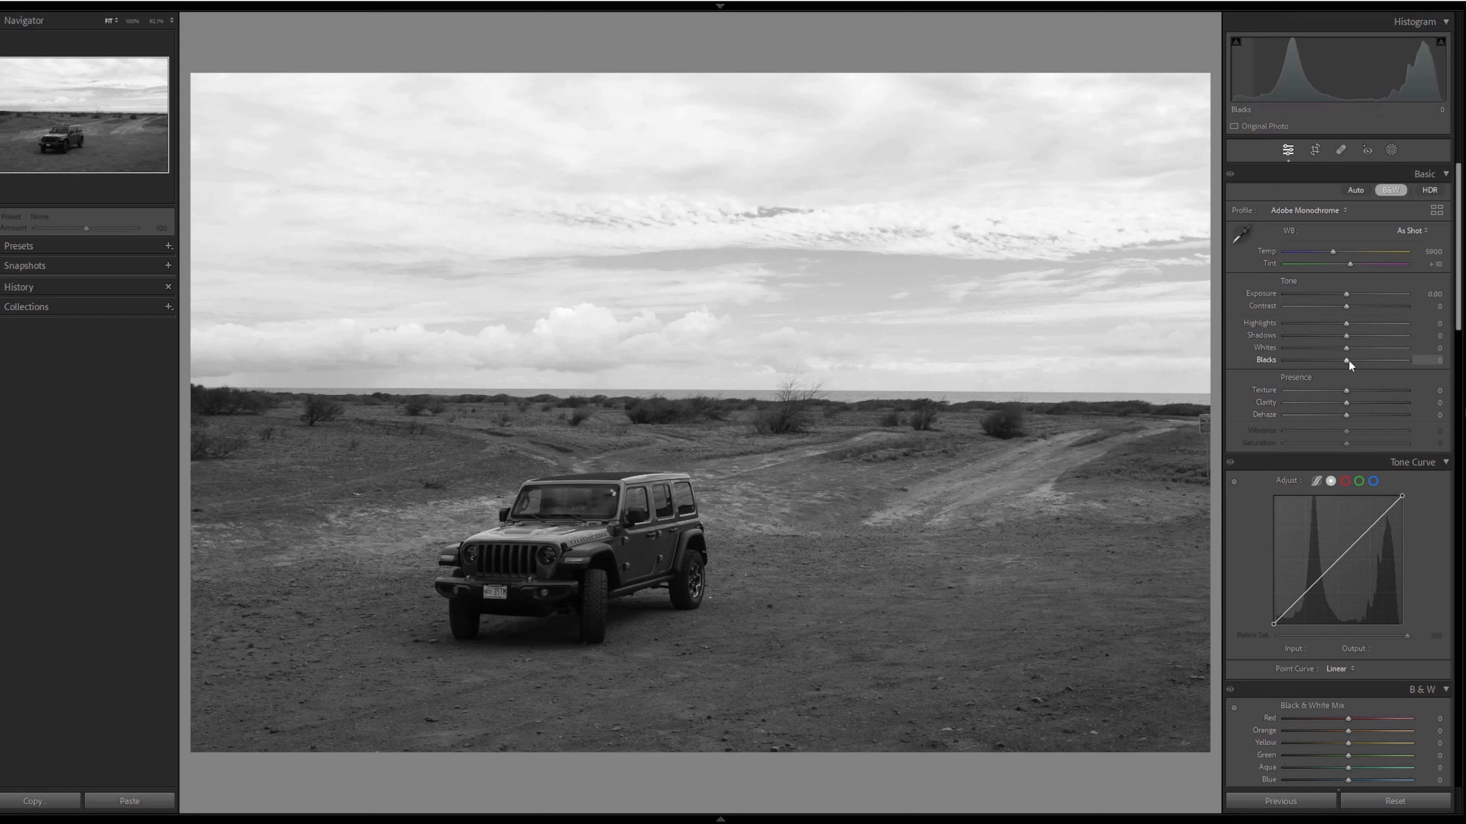
pyautogui.moveTo(1347, 361); pyautogui.dragTo(1344, 362)
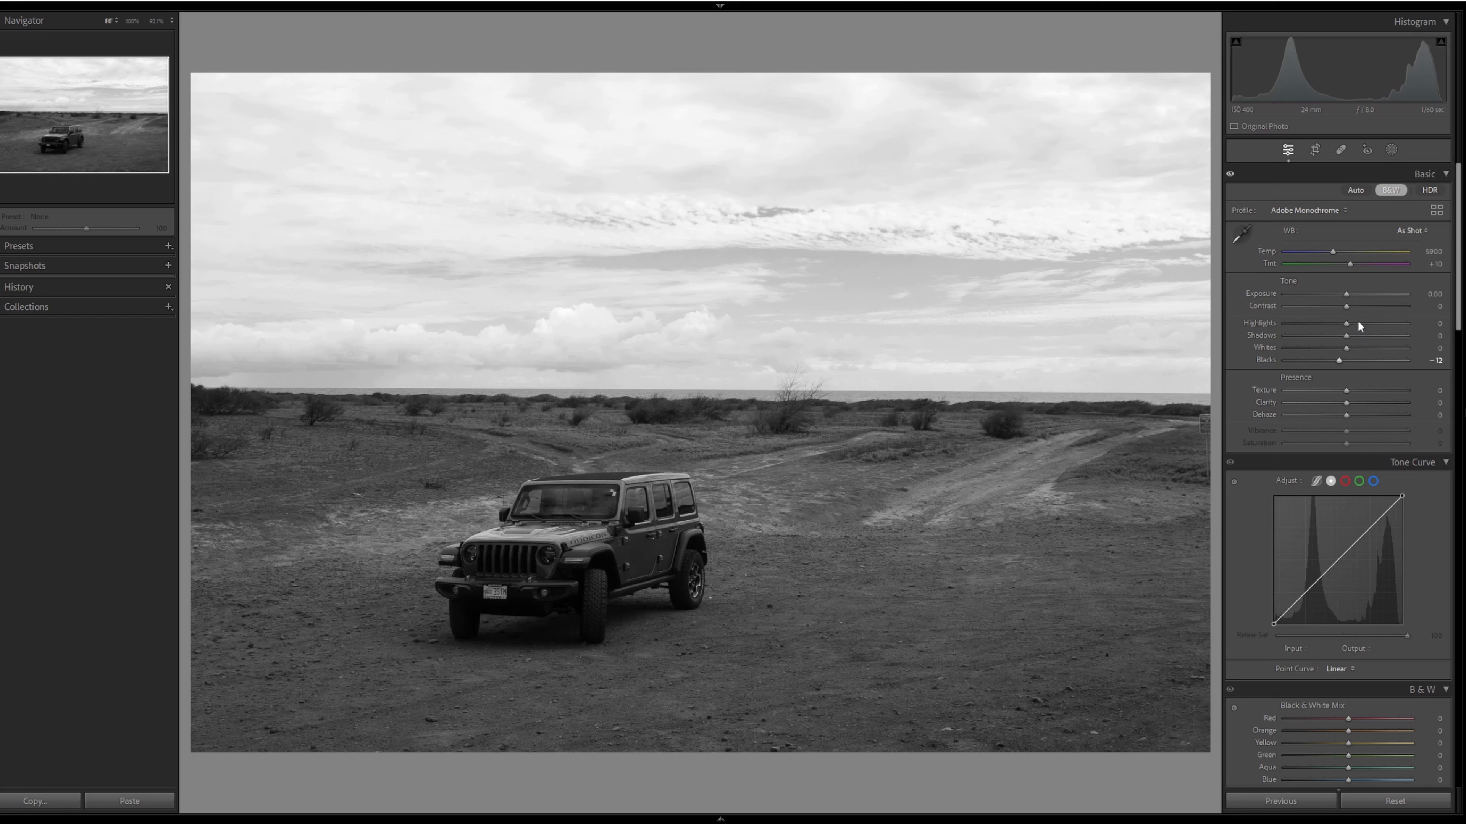
pyautogui.moveTo(1350, 310); pyautogui.dragTo(1355, 309)
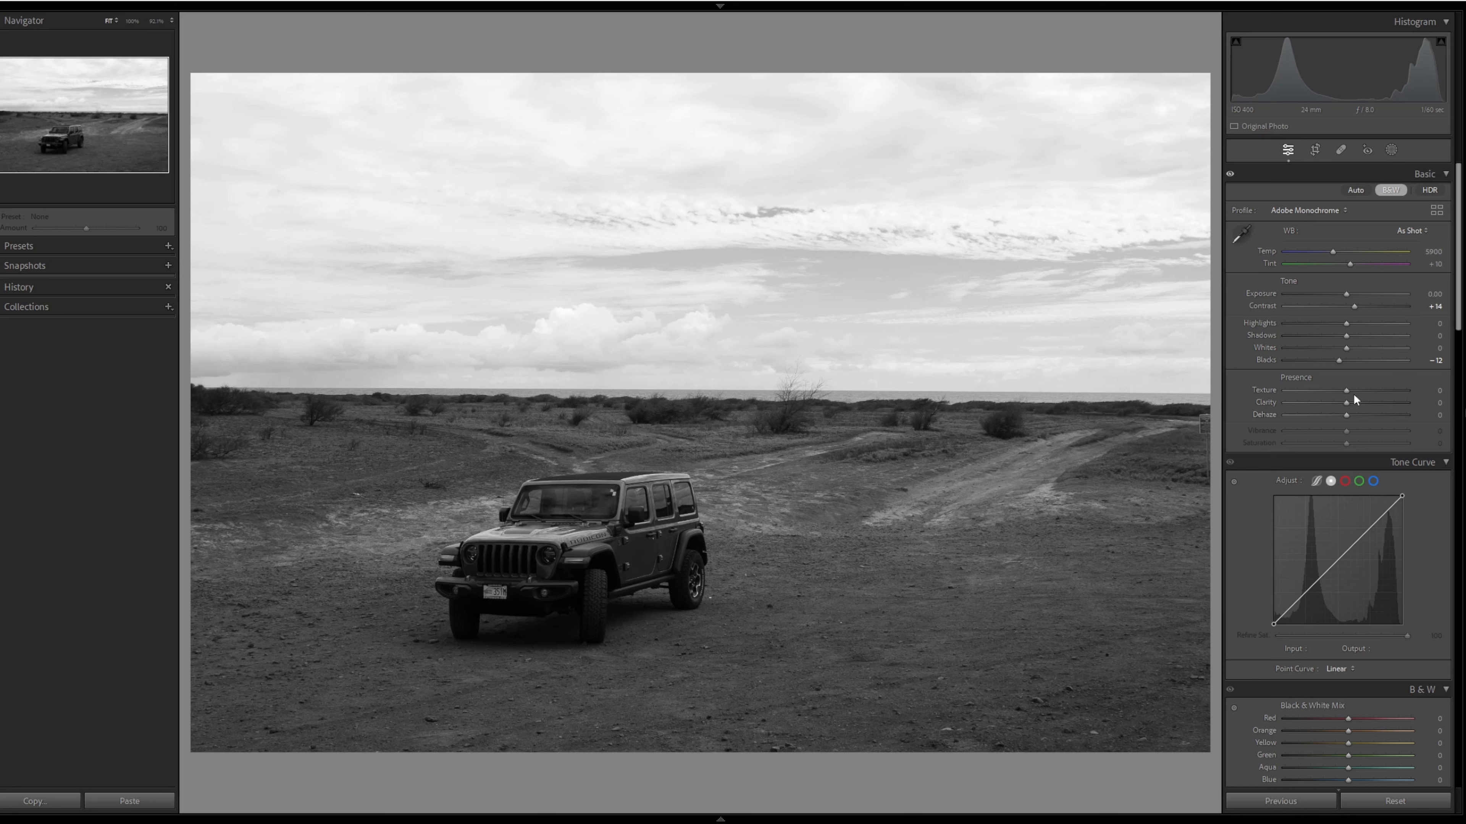
pyautogui.moveTo(1347, 403); pyautogui.dragTo(1372, 407)
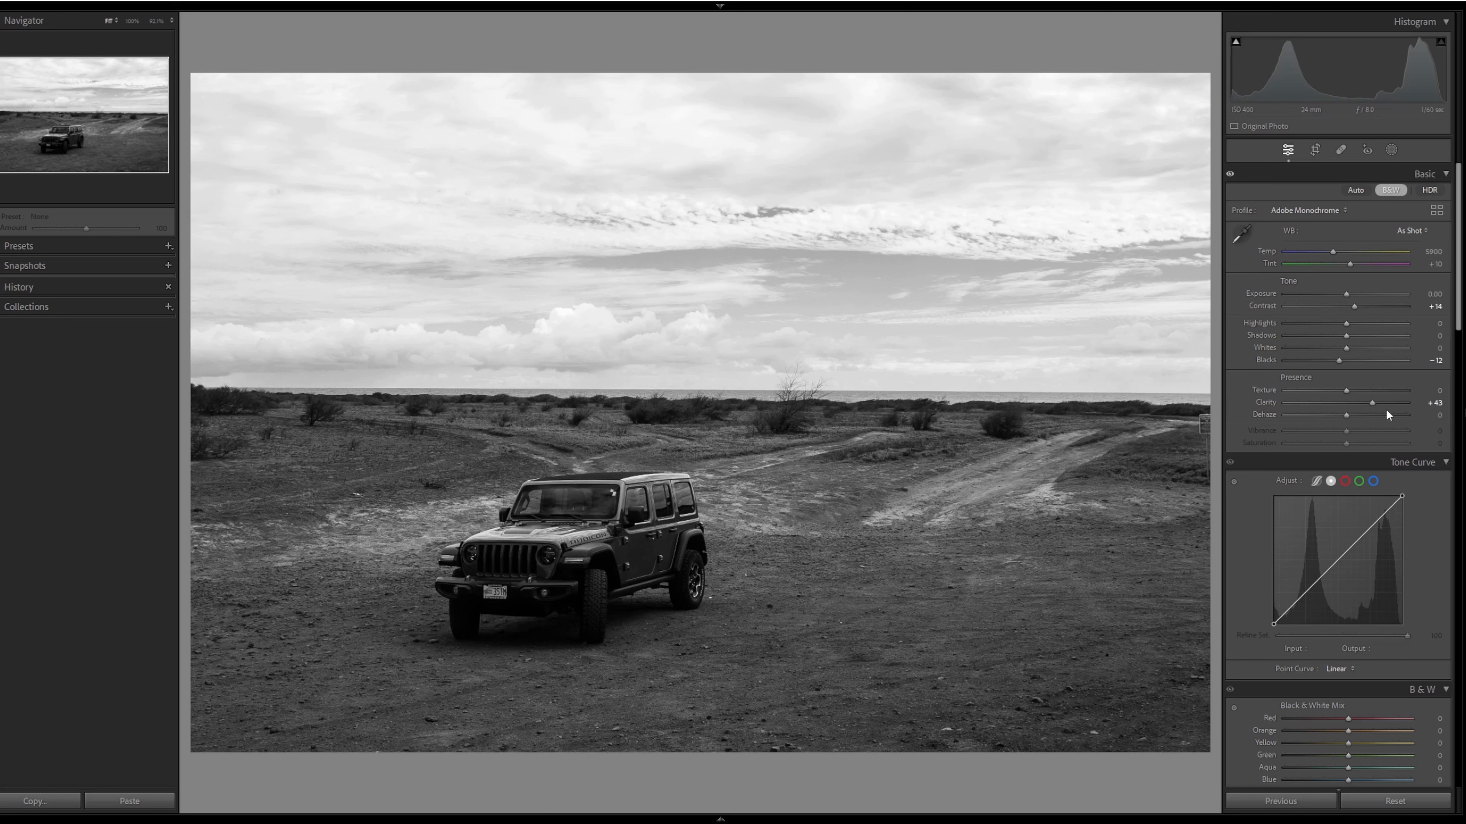
pyautogui.moveTo(1354, 390); pyautogui.dragTo(1358, 390)
pyautogui.click(1390, 192)
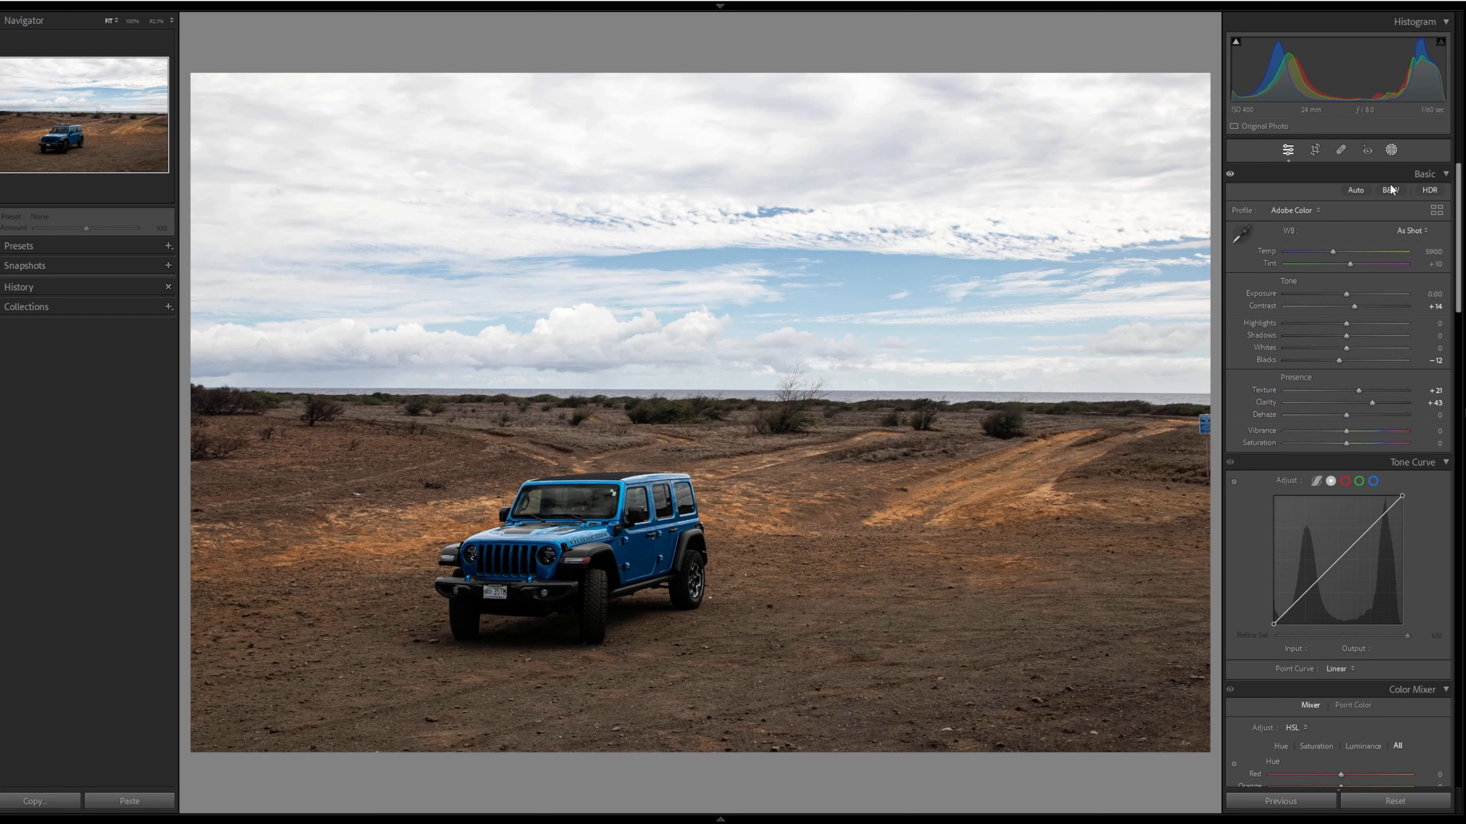
# - Create a mask of the sky and an inverted duplicate of it covering the ground
pyautogui.hotkey('shift', 'w')
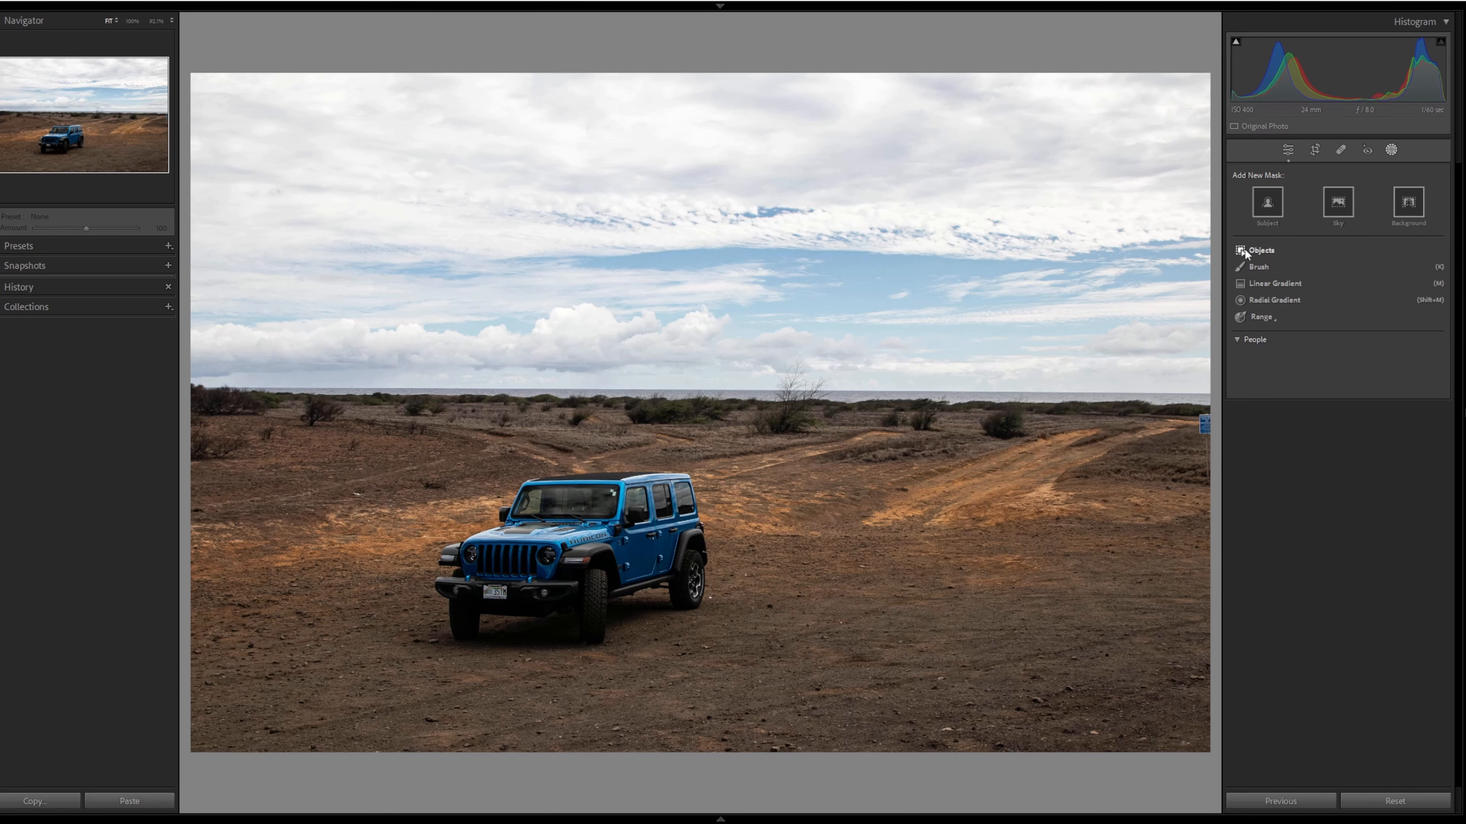
pyautogui.click(1339, 203)
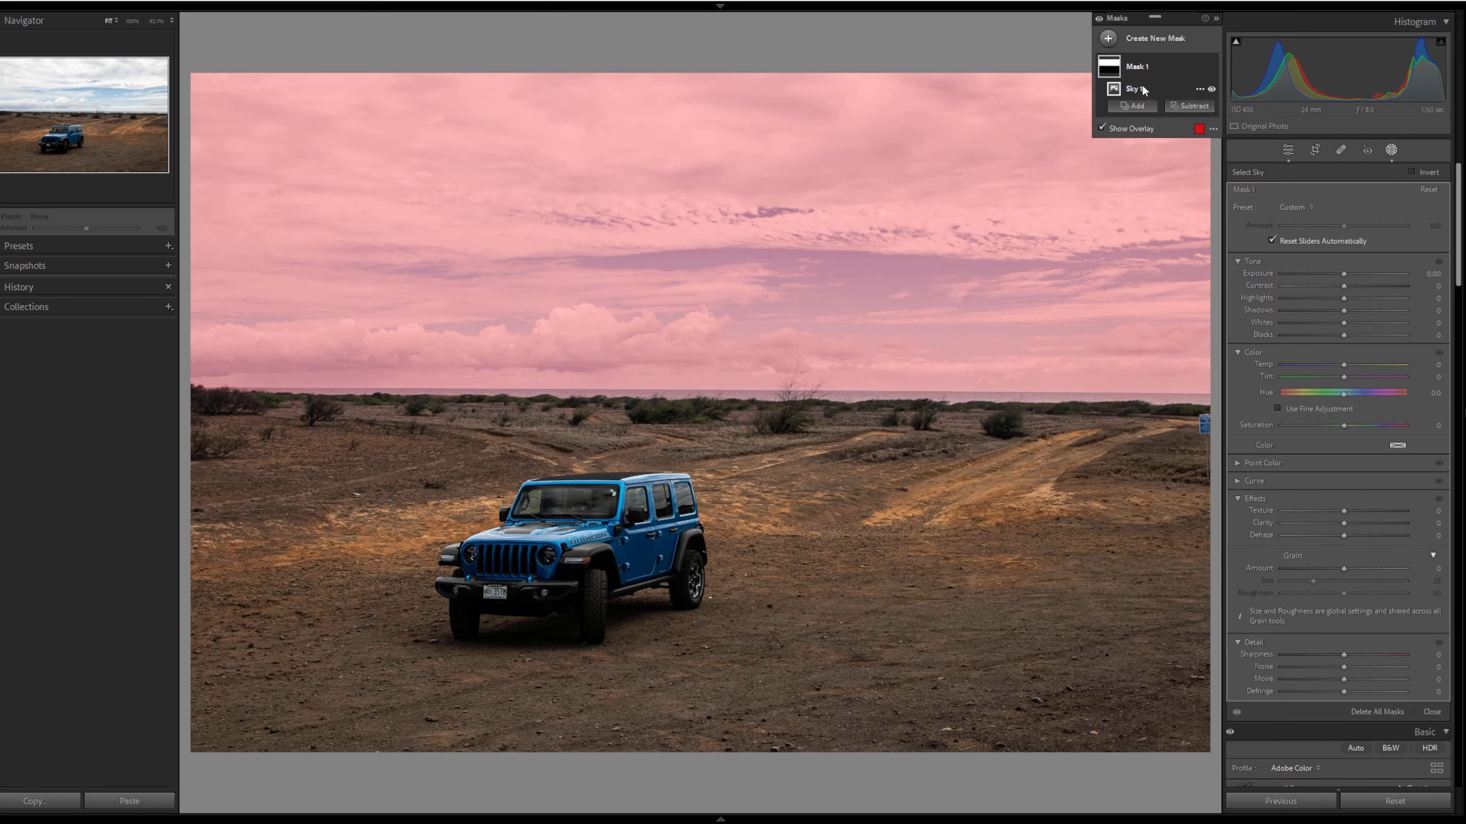
pyautogui.click(1200, 66)
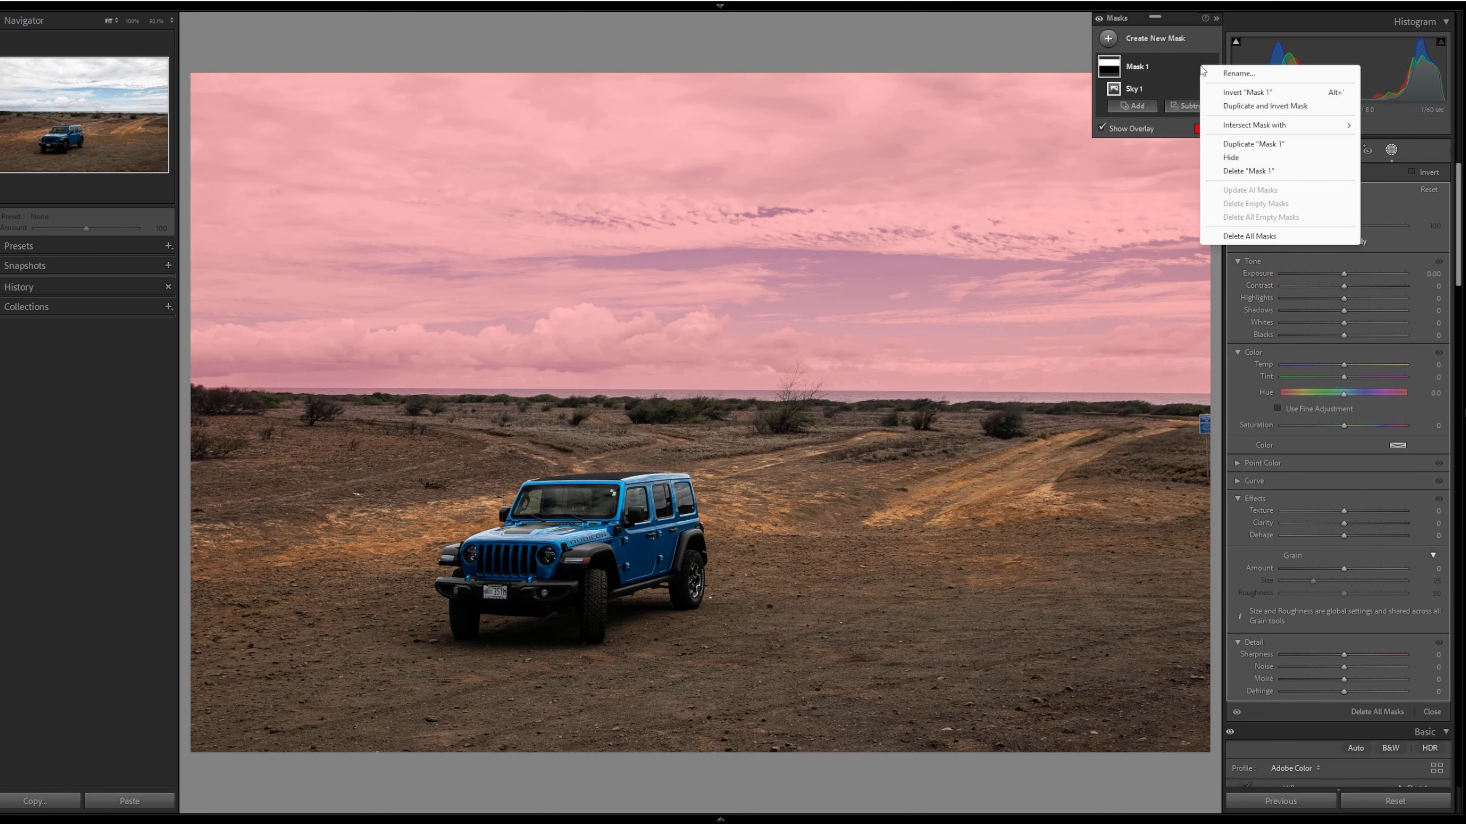
pyautogui.click(1227, 106)
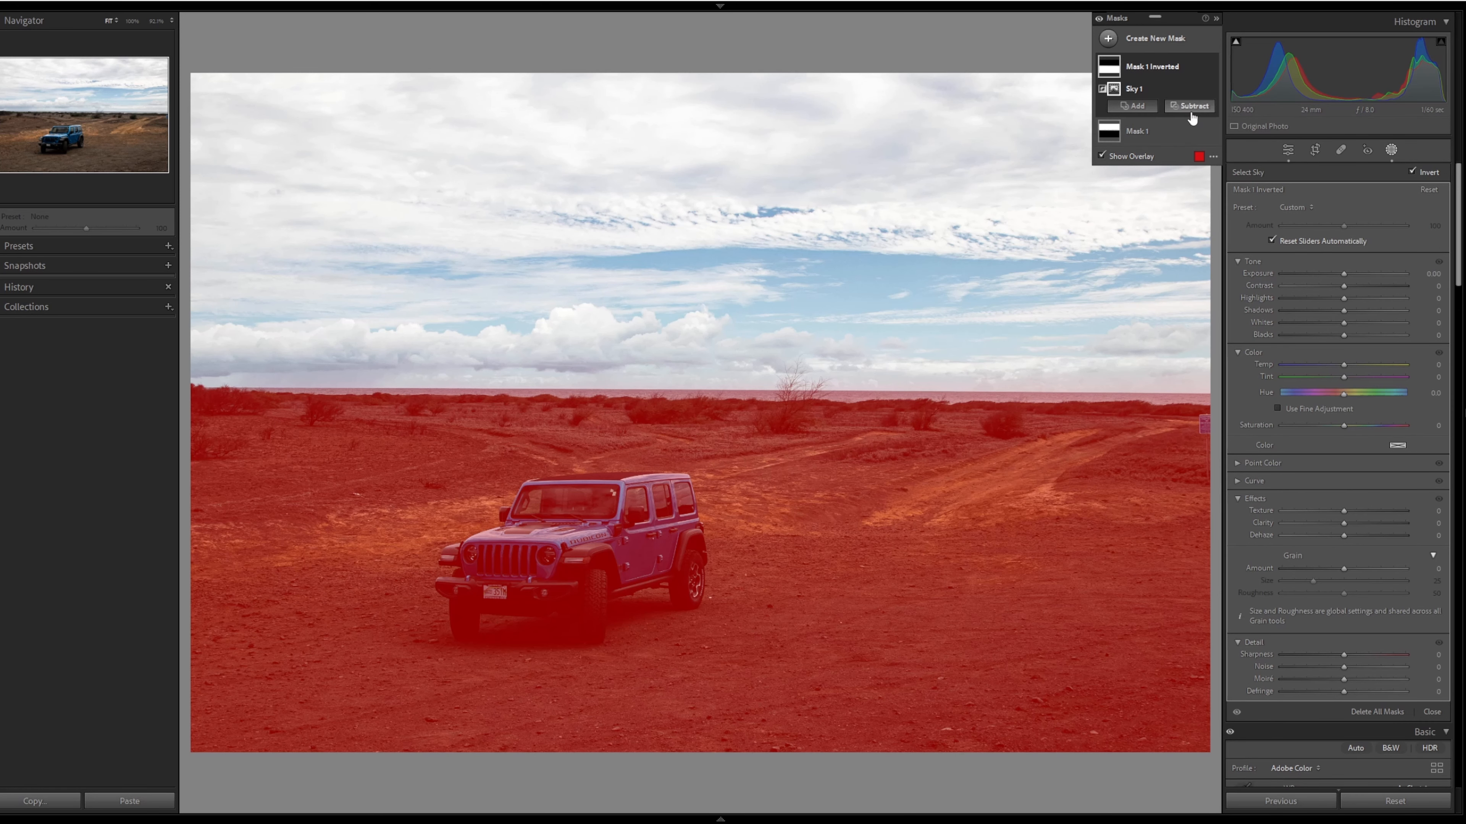
# - Subtract the Jeep from the inverted mask with object selection, and create a separate object mask for the Jeep
pyautogui.click(1192, 109)
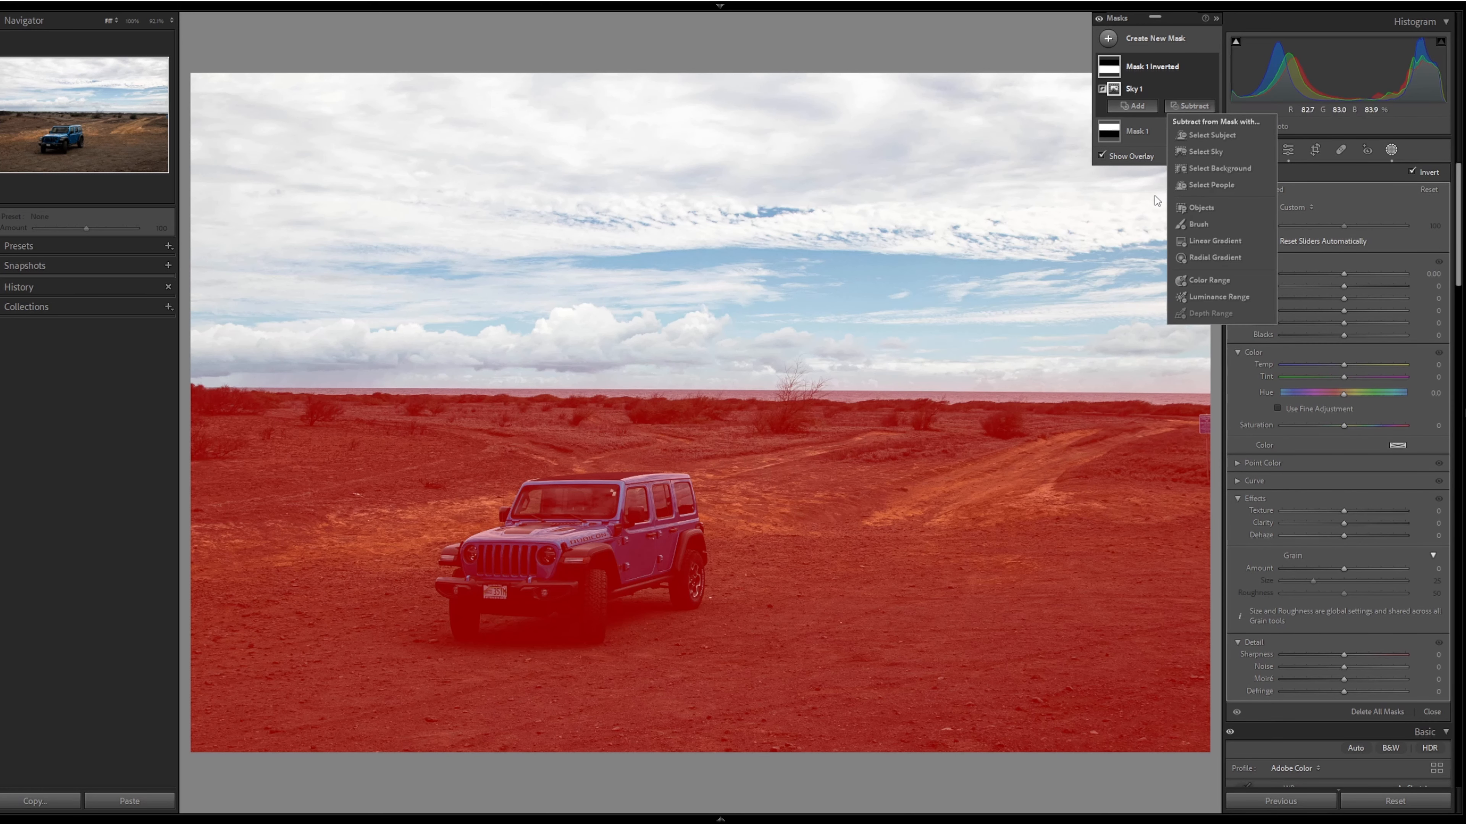
pyautogui.click(1201, 205)
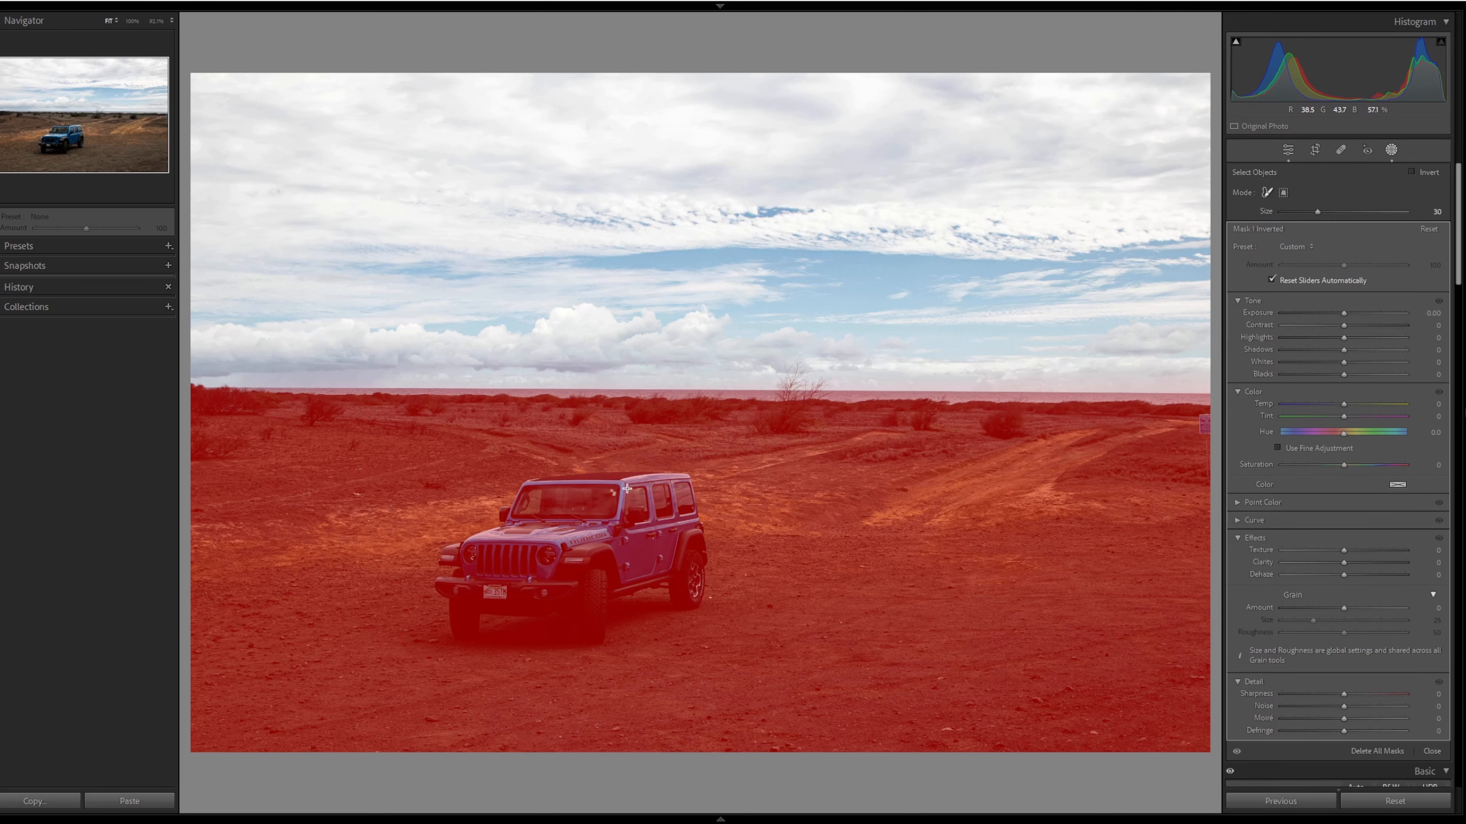
pyautogui.moveTo(651, 486)
pyautogui.mouseDown()
pyautogui.moveTo(456, 586)
pyautogui.moveTo(519, 604)
pyautogui.moveTo(612, 551)
pyautogui.moveTo(655, 592)
pyautogui.moveTo(680, 540)
pyautogui.moveTo(688, 583)
pyautogui.moveTo(684, 508)
pyautogui.mouseUp()
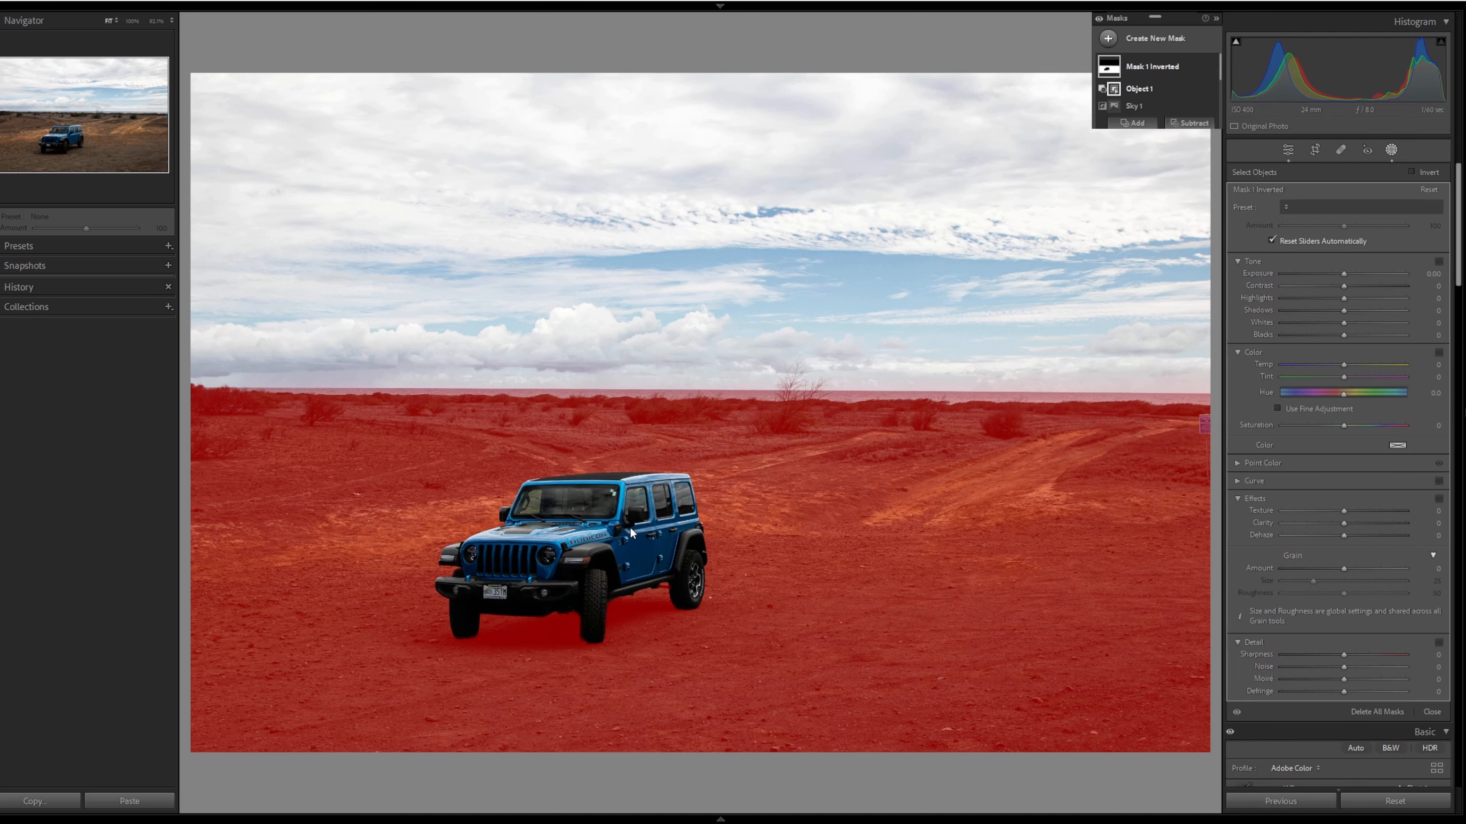
pyautogui.moveTo(685, 483)
pyautogui.mouseDown()
pyautogui.moveTo(522, 513)
pyautogui.moveTo(468, 602)
pyautogui.moveTo(550, 481)
pyautogui.moveTo(577, 621)
pyautogui.moveTo(620, 560)
pyautogui.moveTo(693, 563)
pyautogui.moveTo(687, 606)
pyautogui.mouseUp()
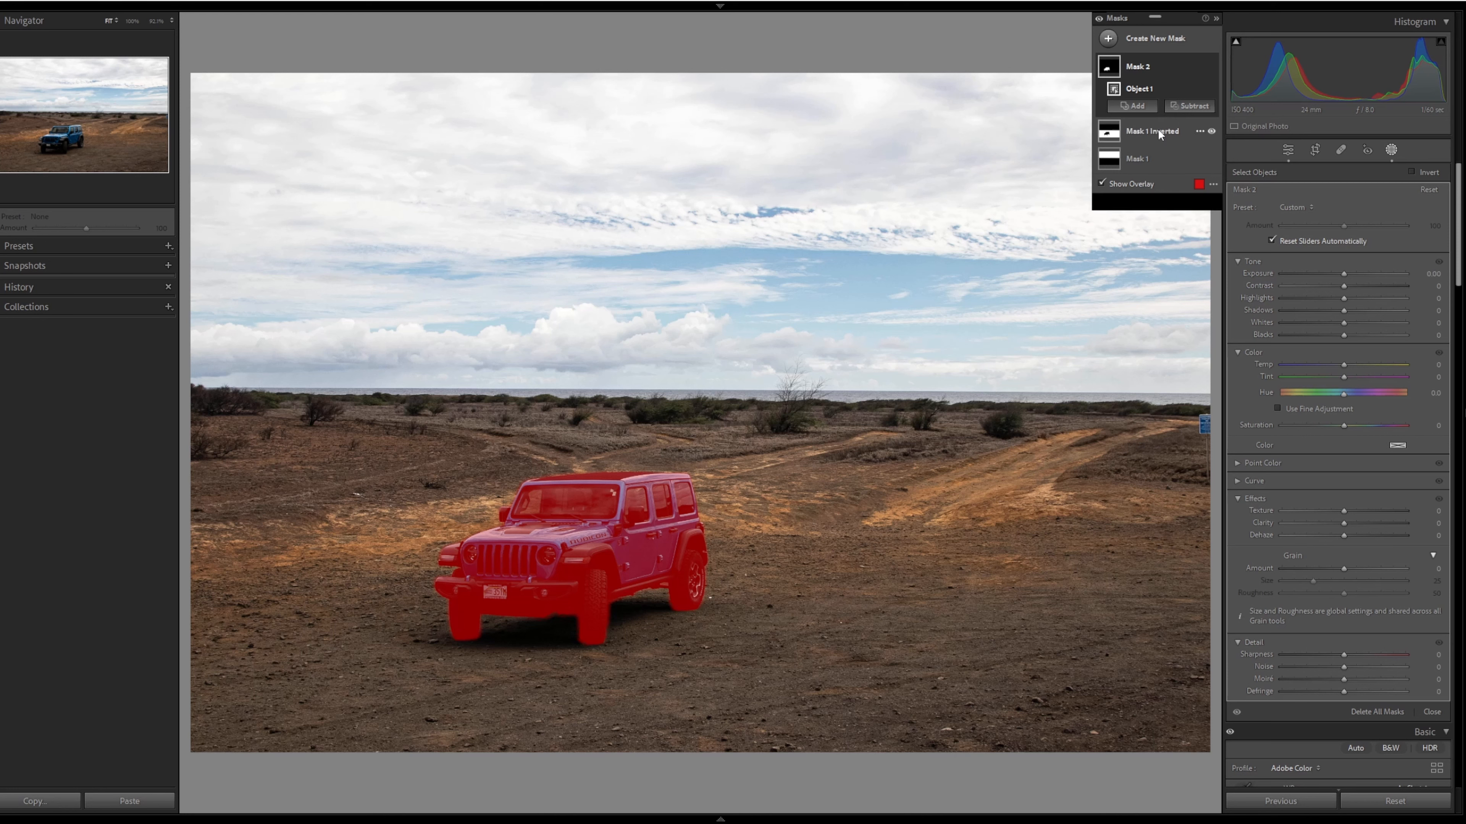
# - In the inverted ground mask, set Highlights to 24, Whites to 32, Blacks to -15, Texture to 18 and Clarity to 34
pyautogui.click(1157, 128)
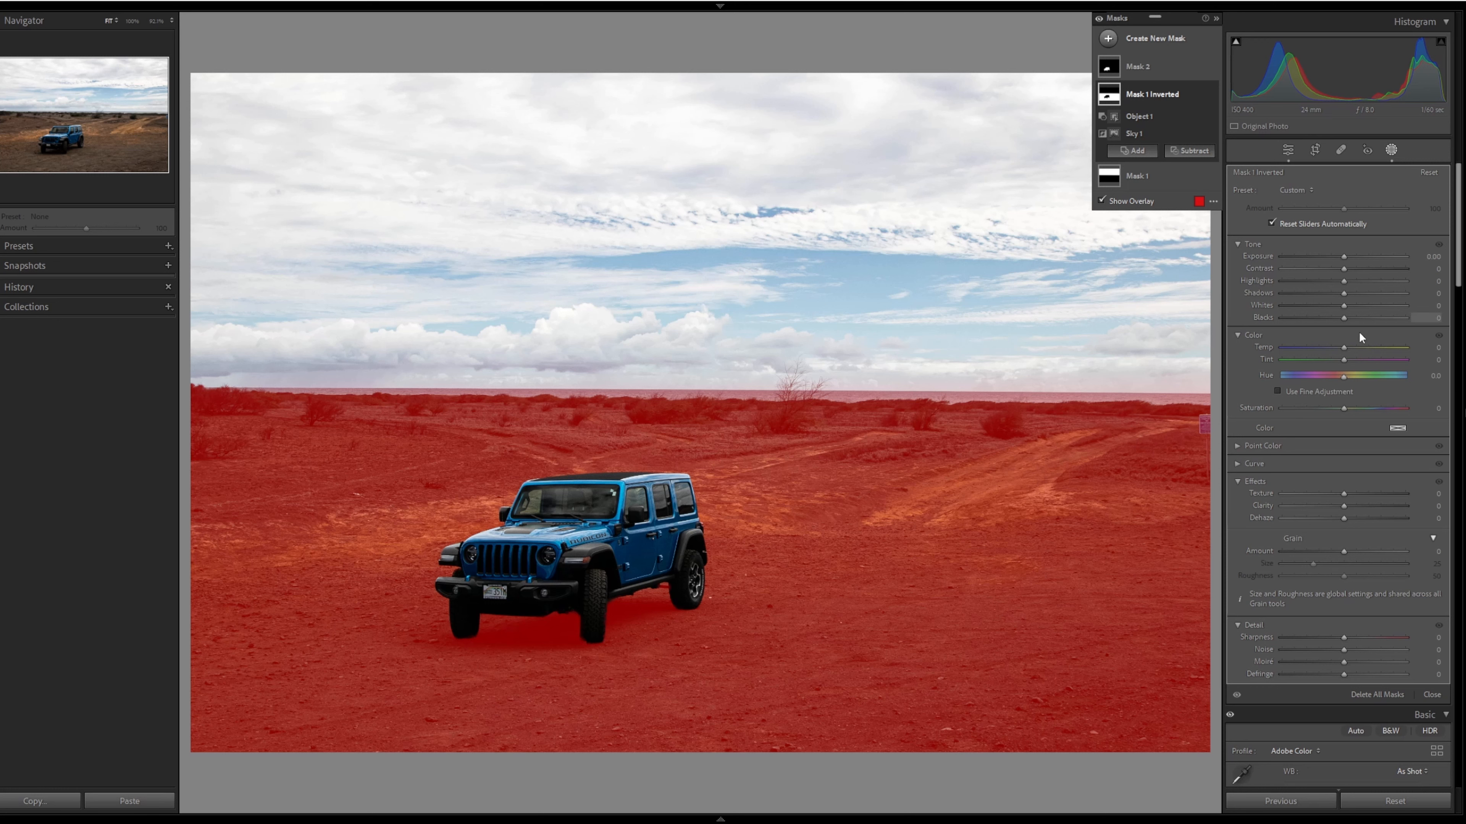
pyautogui.moveTo(1344, 317); pyautogui.dragTo(1358, 283)
pyautogui.moveTo(1358, 505); pyautogui.dragTo(1358, 497)
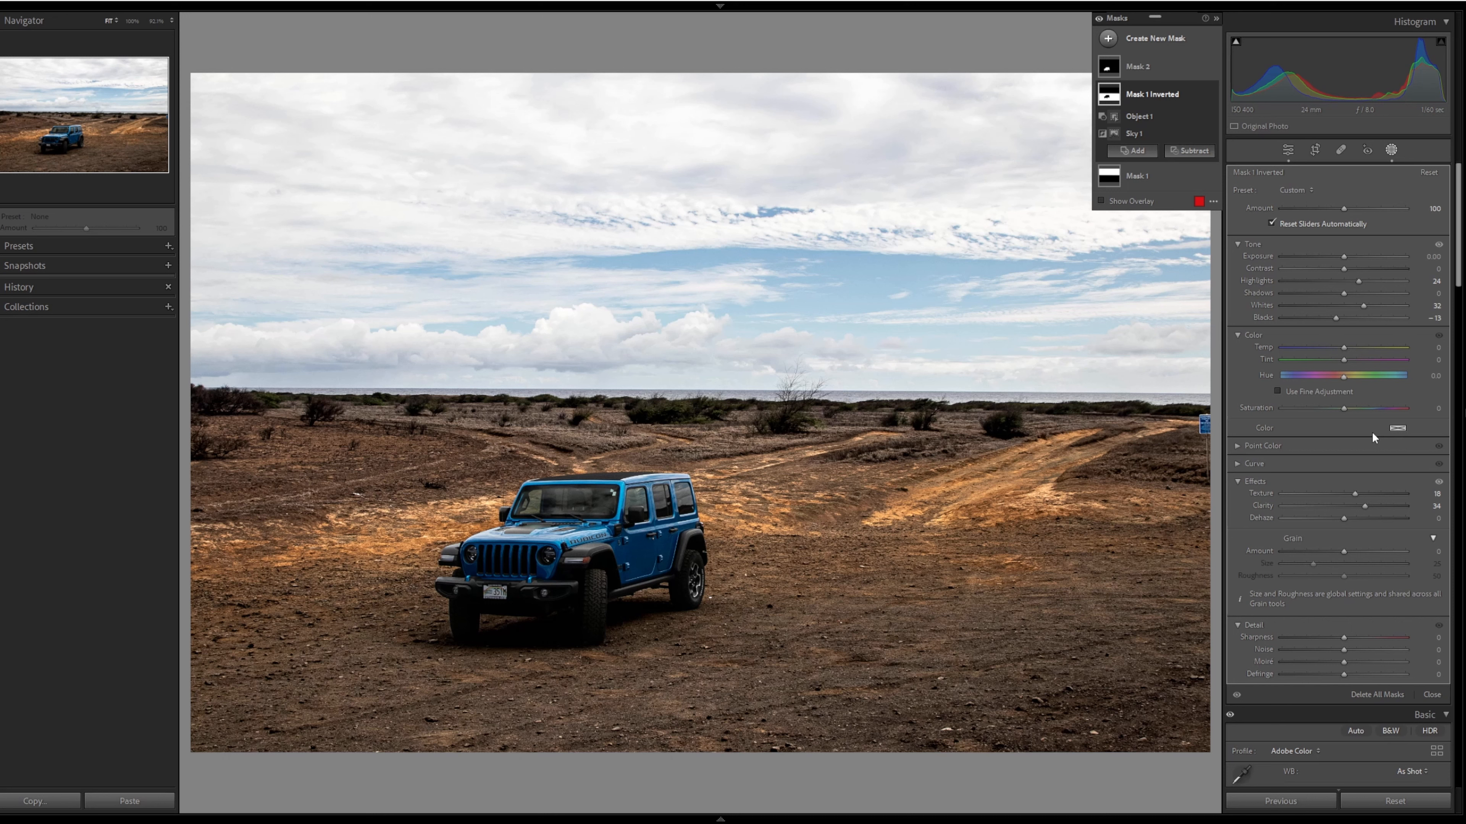
# - Warm the ground mask with Temp 41 and Saturation 13, and leave masking
pyautogui.moveTo(1343, 347); pyautogui.dragTo(1353, 350)
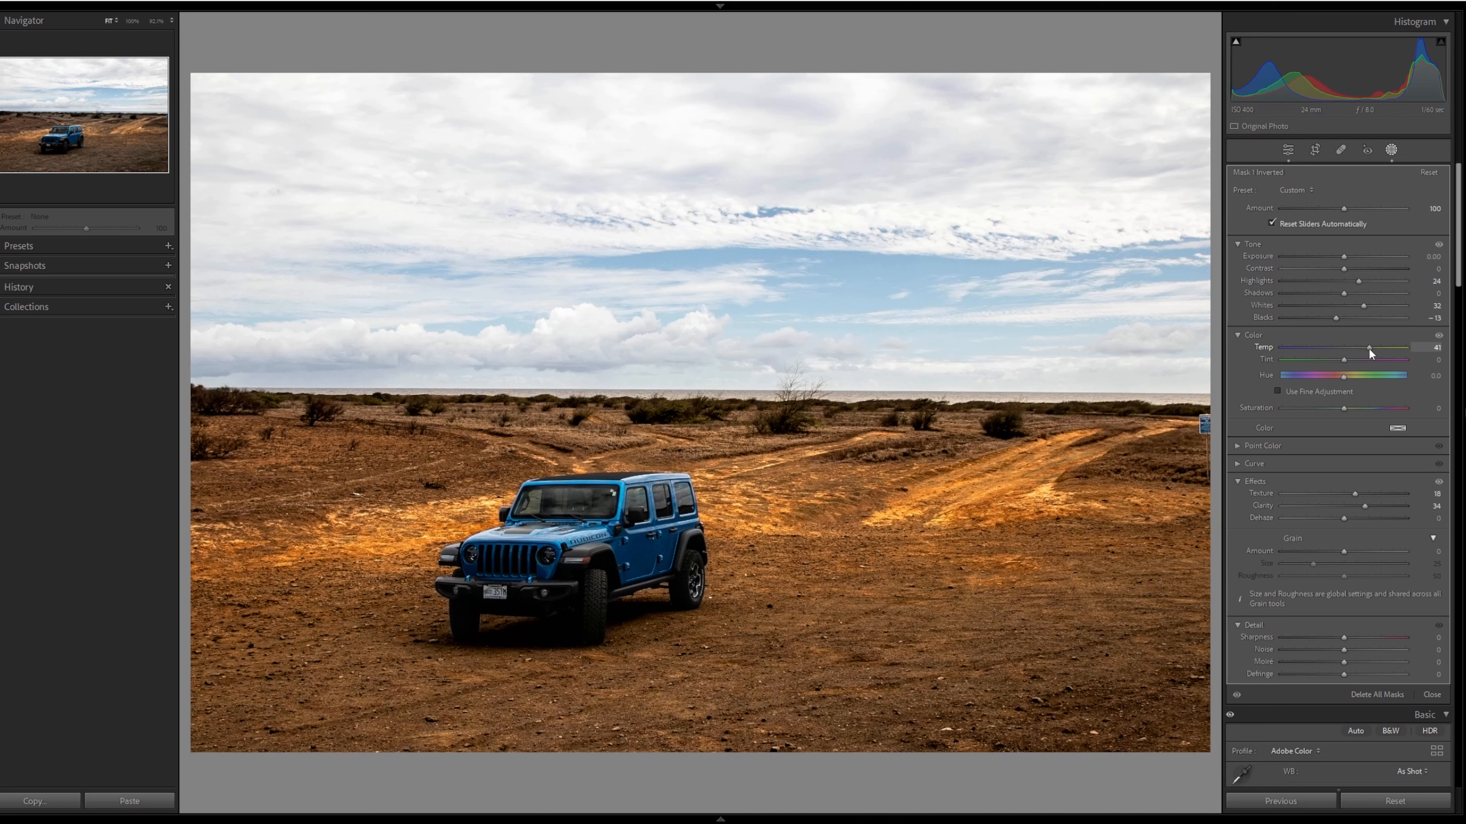
pyautogui.click(1368, 348)
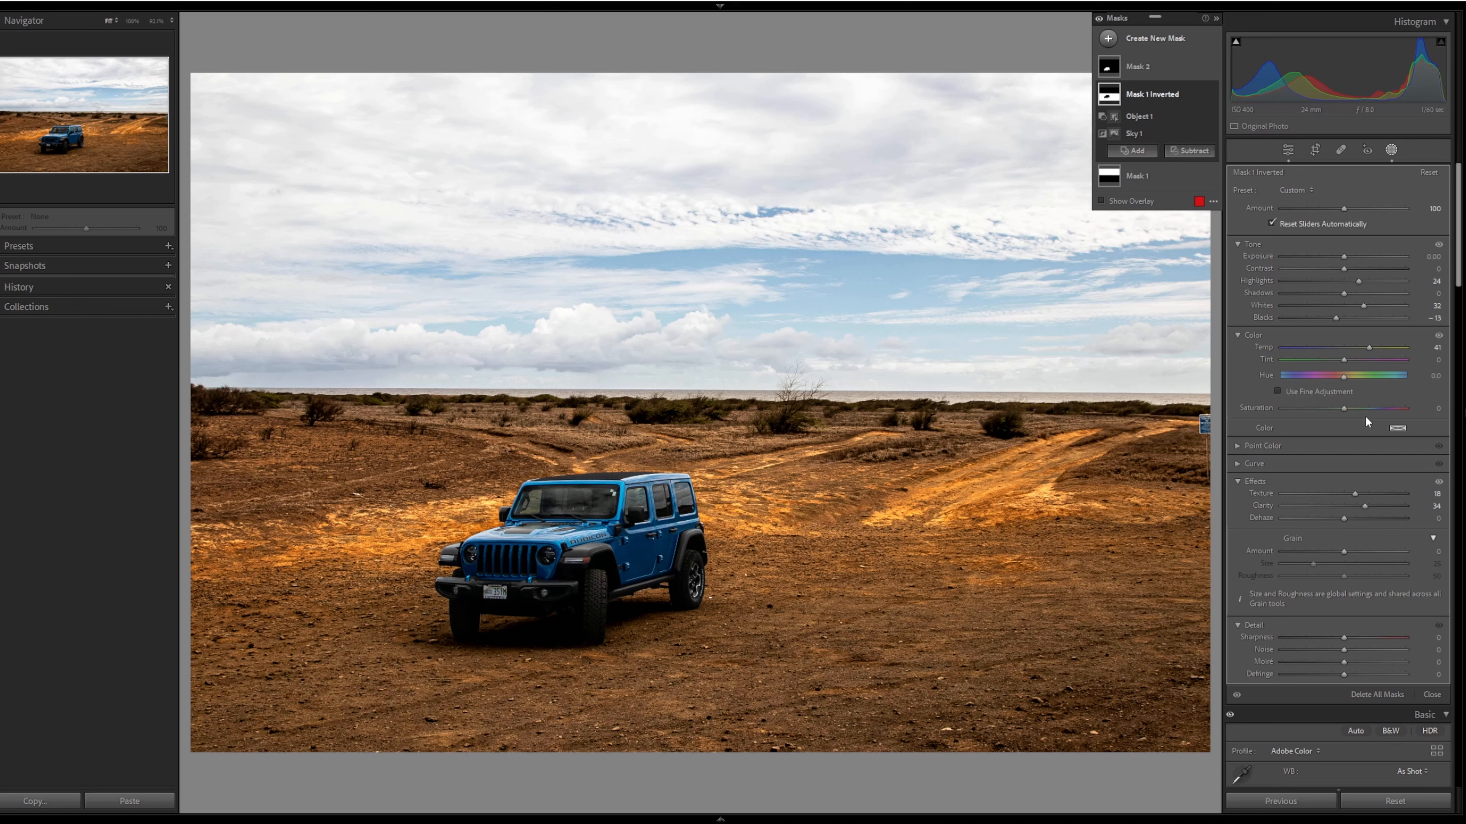
pyautogui.click(1343, 409)
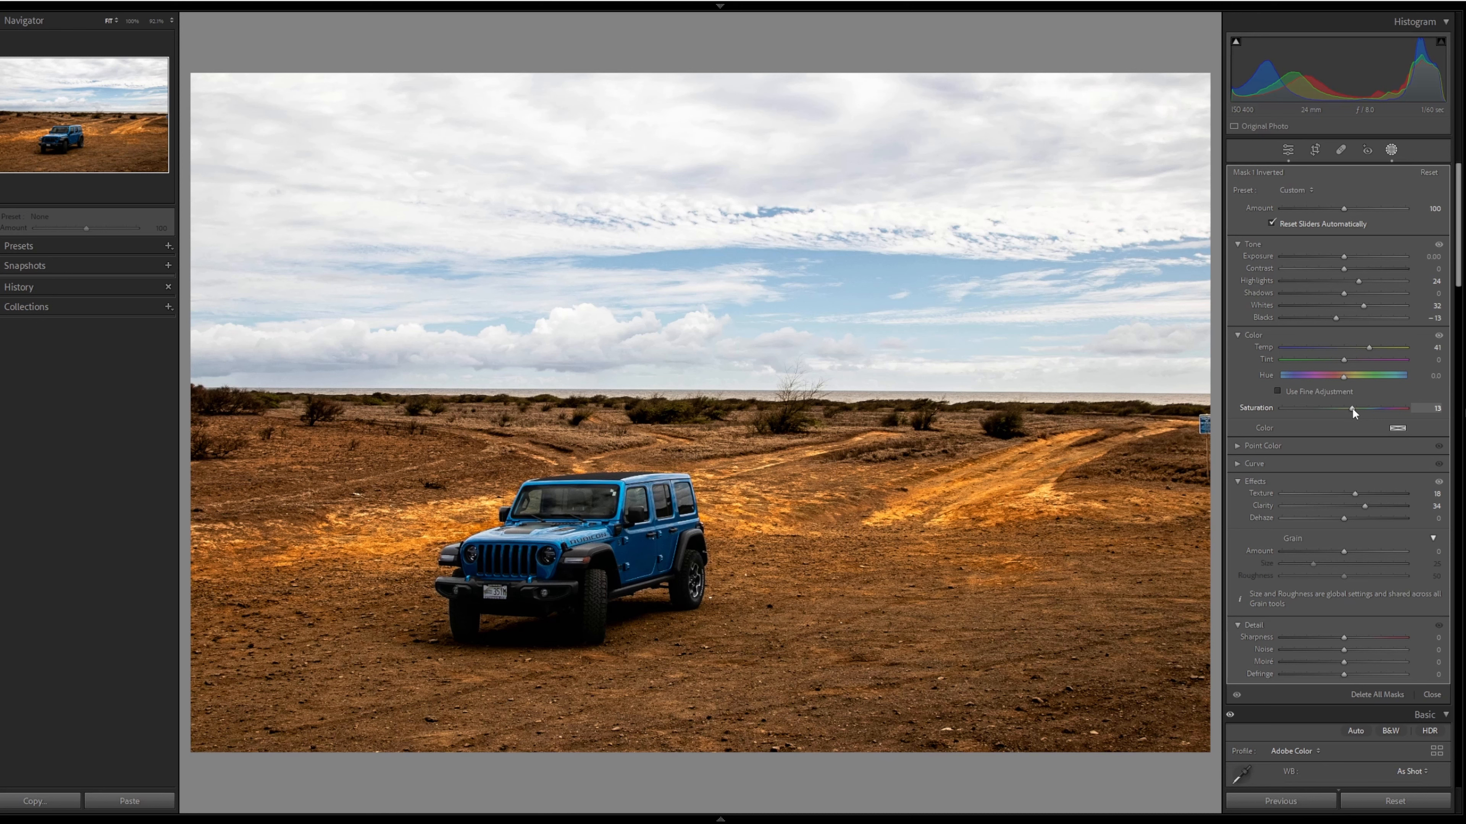
pyautogui.press('Escape')
pyautogui.press('Escape')
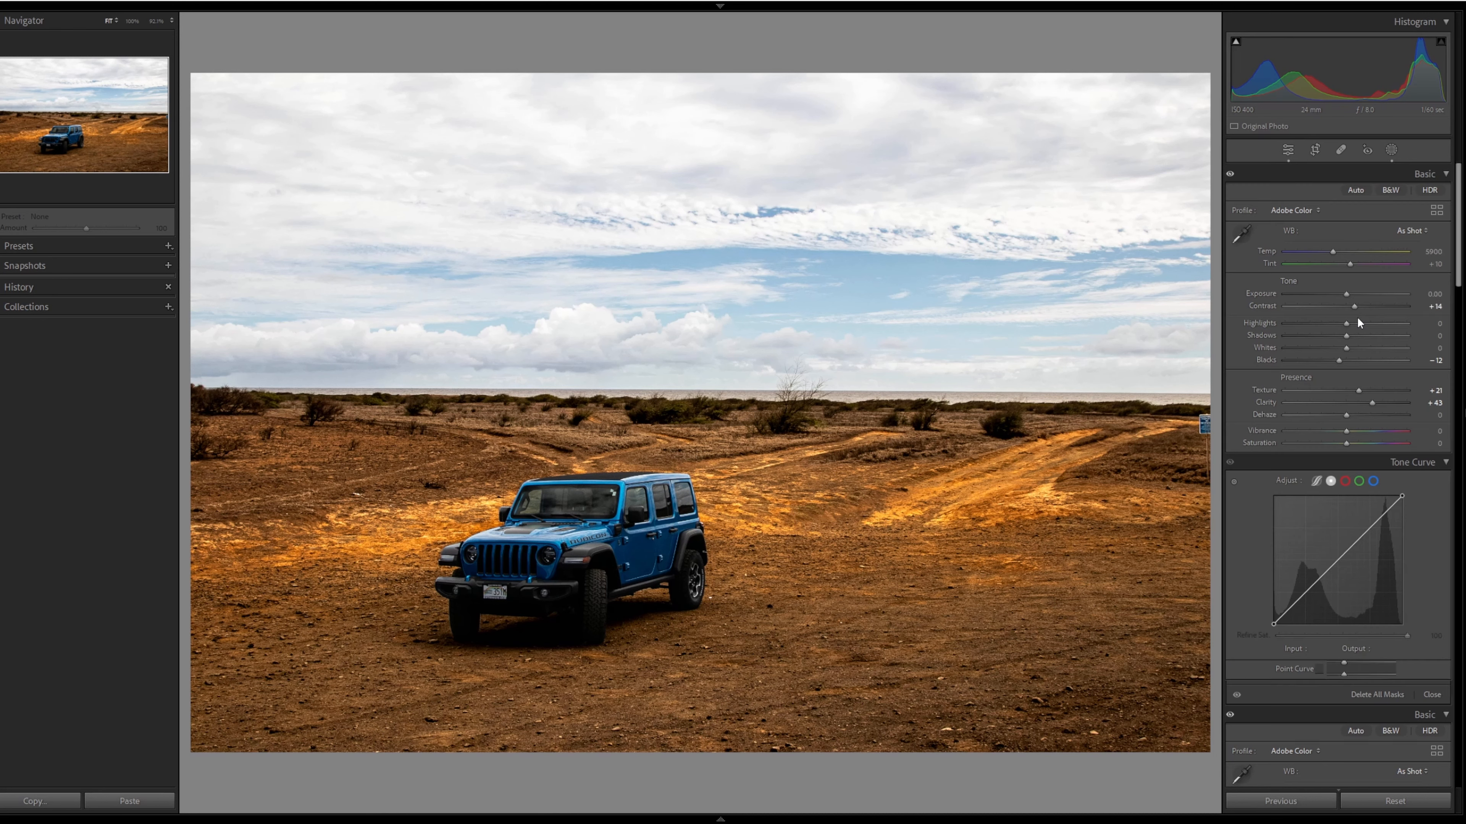
# - In the camera calibration, set the primary saturations to +21 for red, +20 for green and +22 for blue
pyautogui.scroll(-10, 1357, 318)
pyautogui.scroll(-15, 1357, 318)
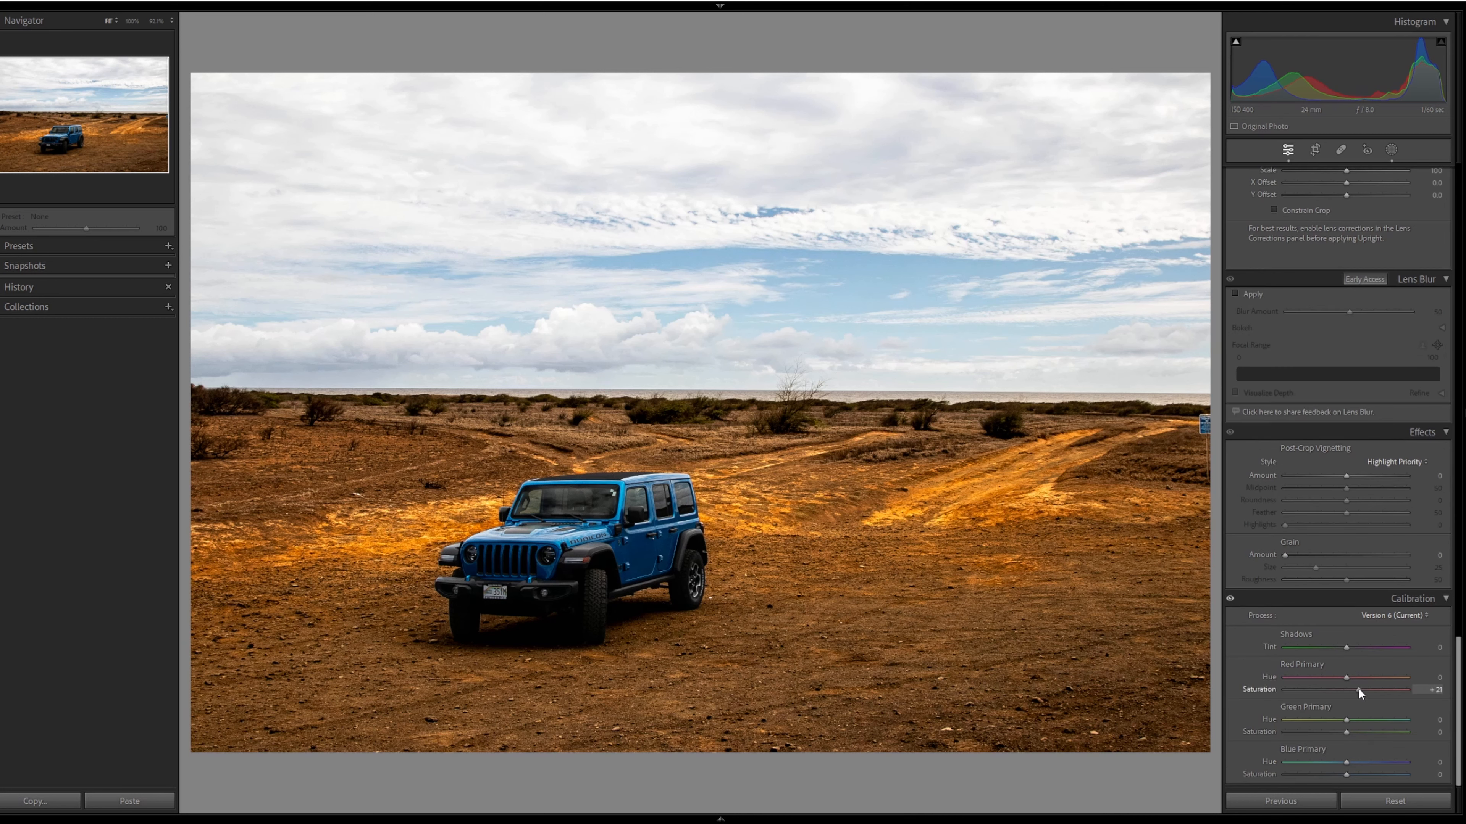
pyautogui.click(1358, 732)
pyautogui.click(1361, 773)
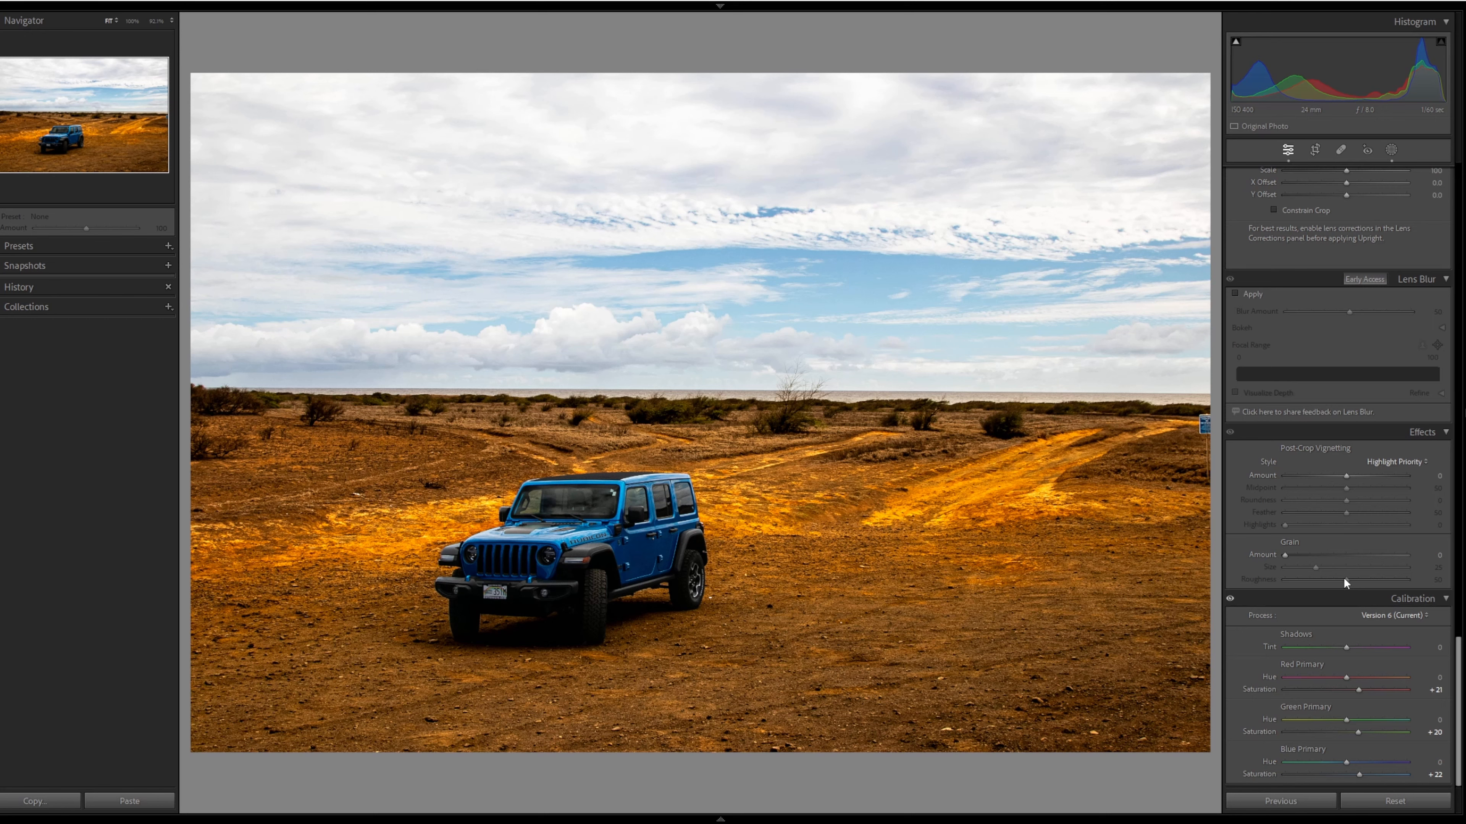
# - Compare the photo before and after the edits, and set its overall Saturation to -4
pyautogui.scroll(15, 1343, 577)
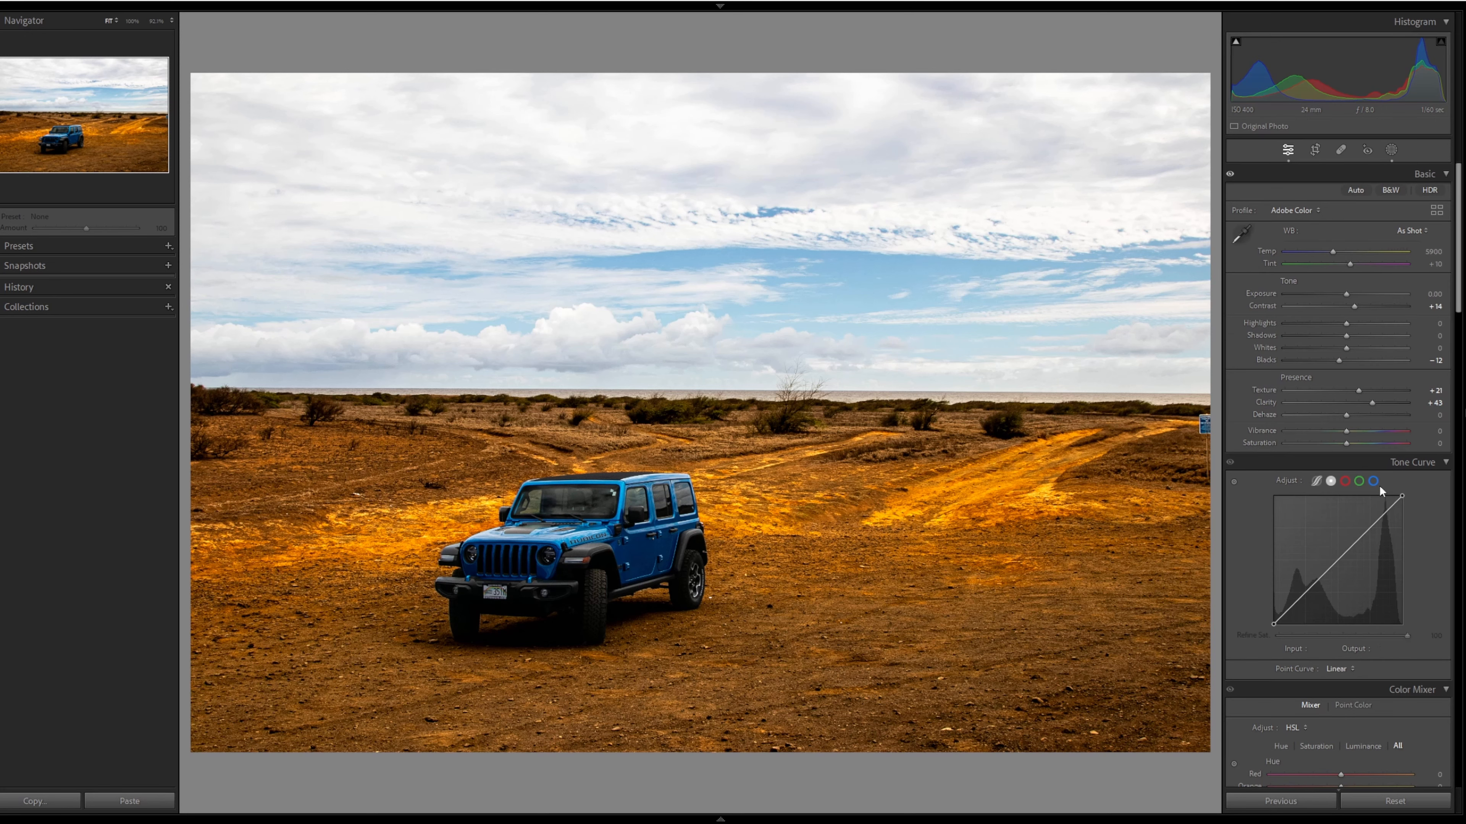
pyautogui.press('y')
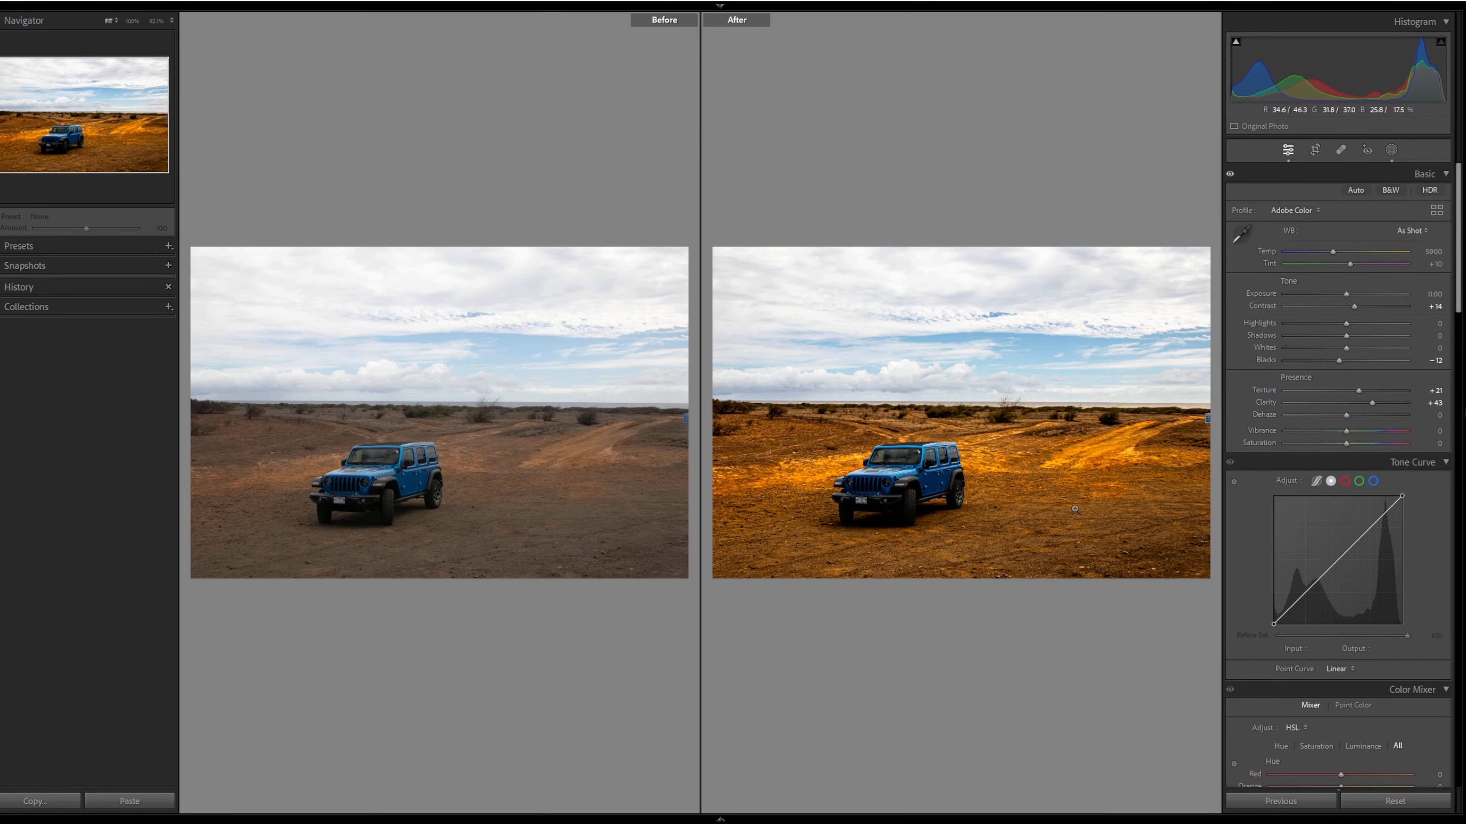
pyautogui.press('y')
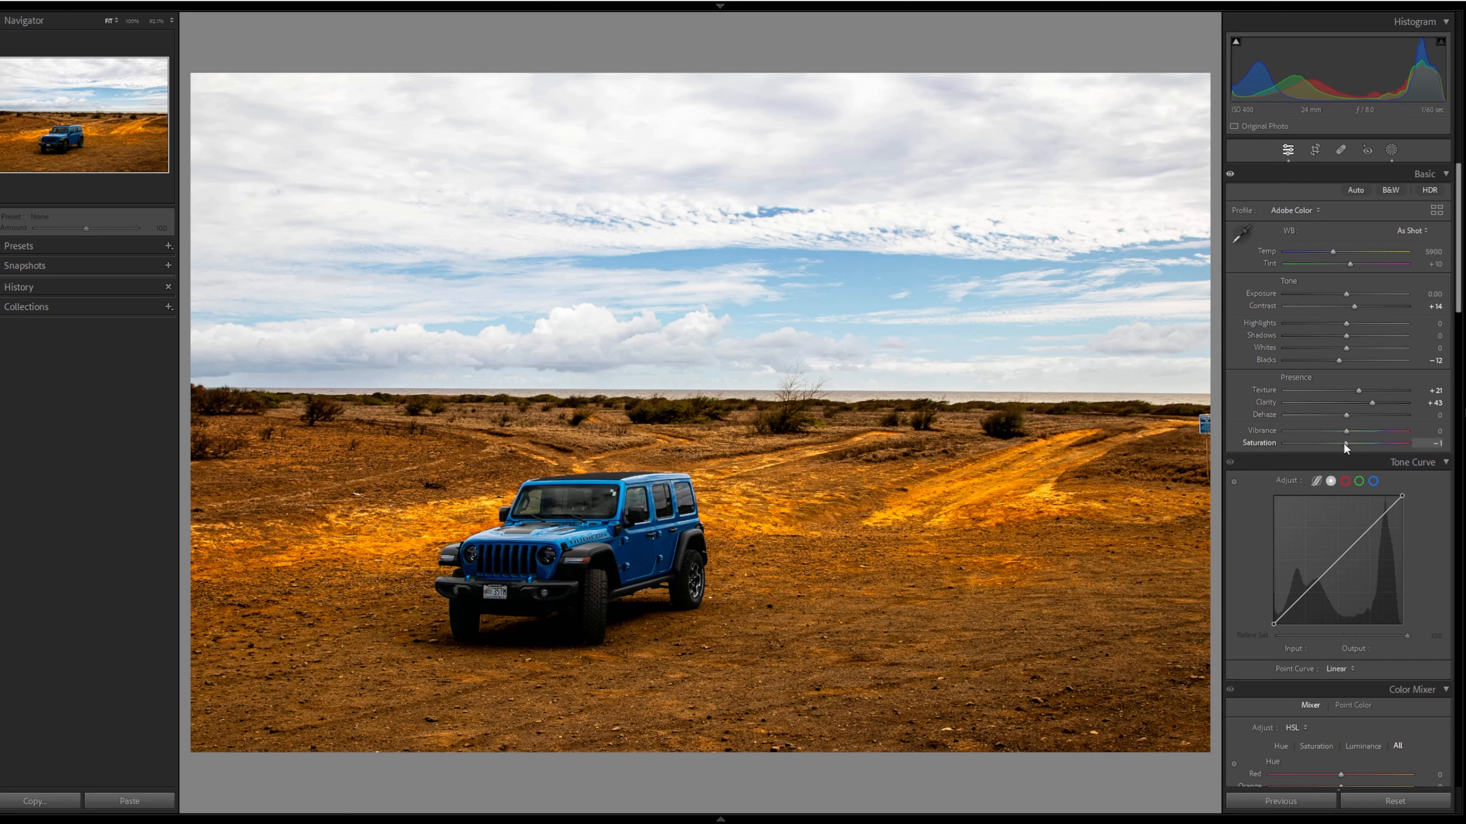
pyautogui.moveTo(1339, 444); pyautogui.dragTo(1344, 443)
# - In the Jeep mask, set Highlights to 24 and Whites to 36, and raise Texture and Clarity slightly
pyautogui.click(1392, 151)
pyautogui.click(1152, 65)
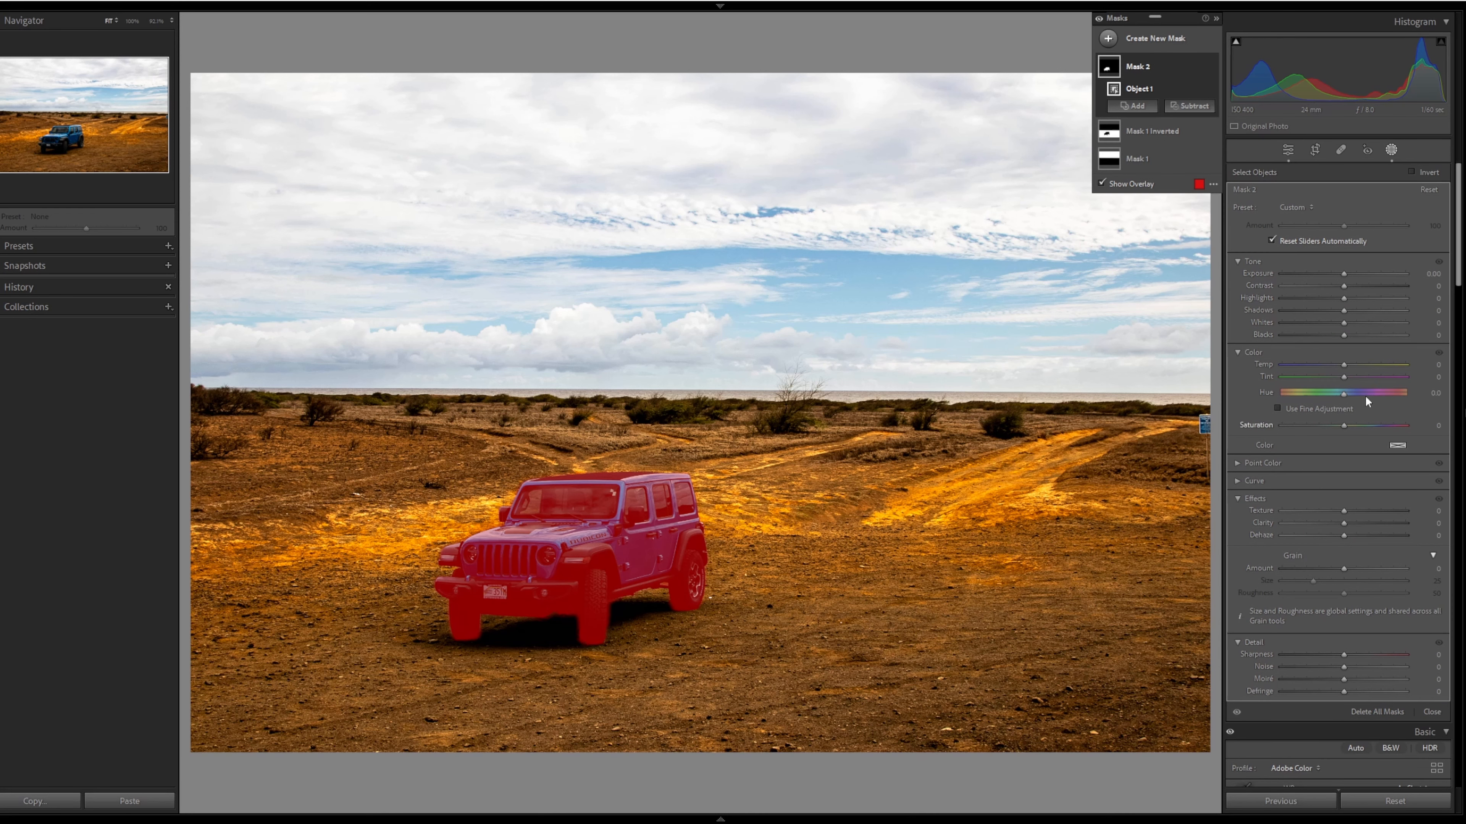
pyautogui.moveTo(1343, 322)
pyautogui.mouseDown()
pyautogui.moveTo(1365, 323)
pyautogui.moveTo(1360, 301)
pyautogui.mouseUp()
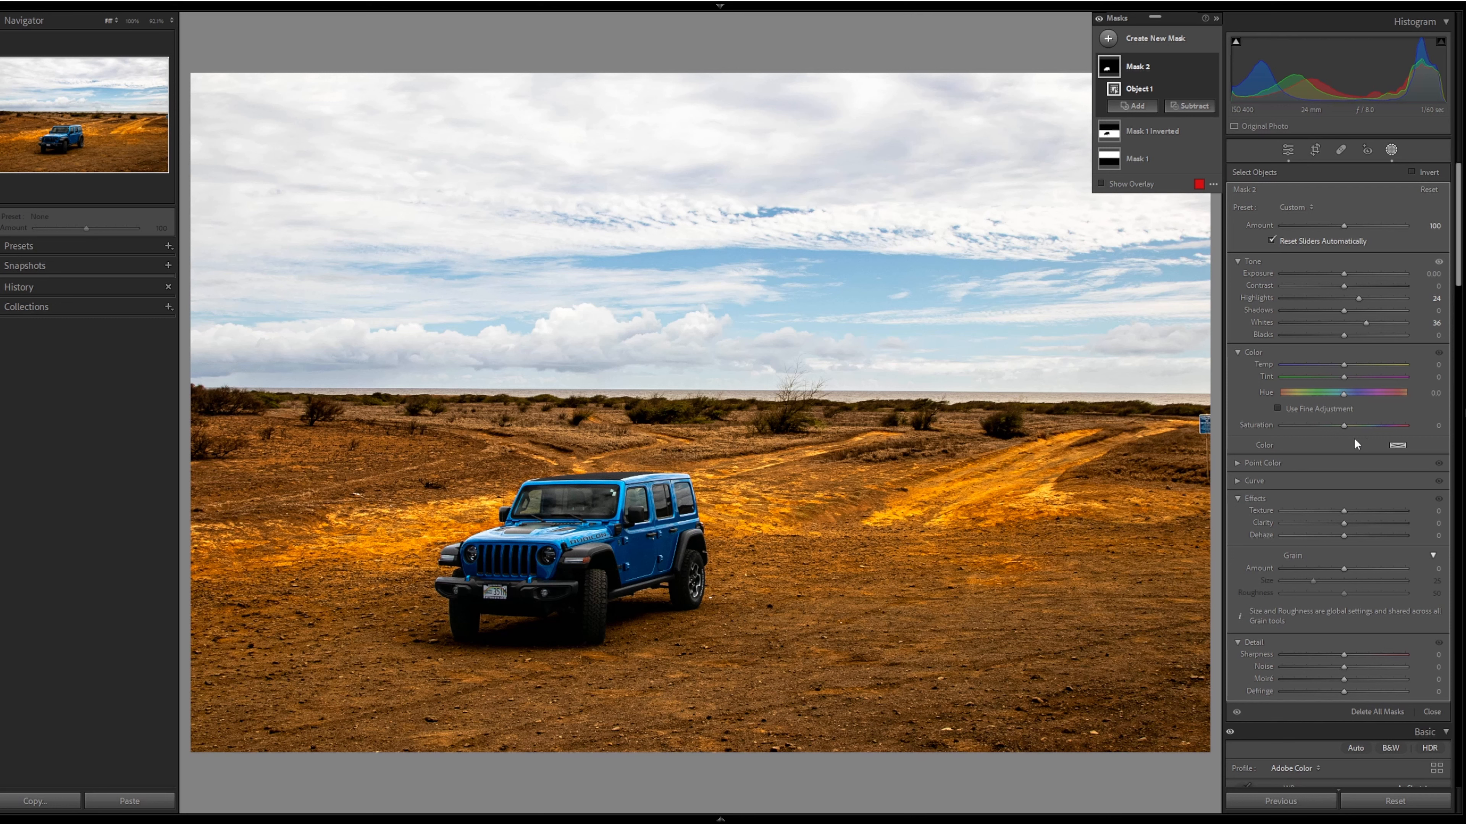
pyautogui.moveTo(1351, 516); pyautogui.dragTo(1353, 521)
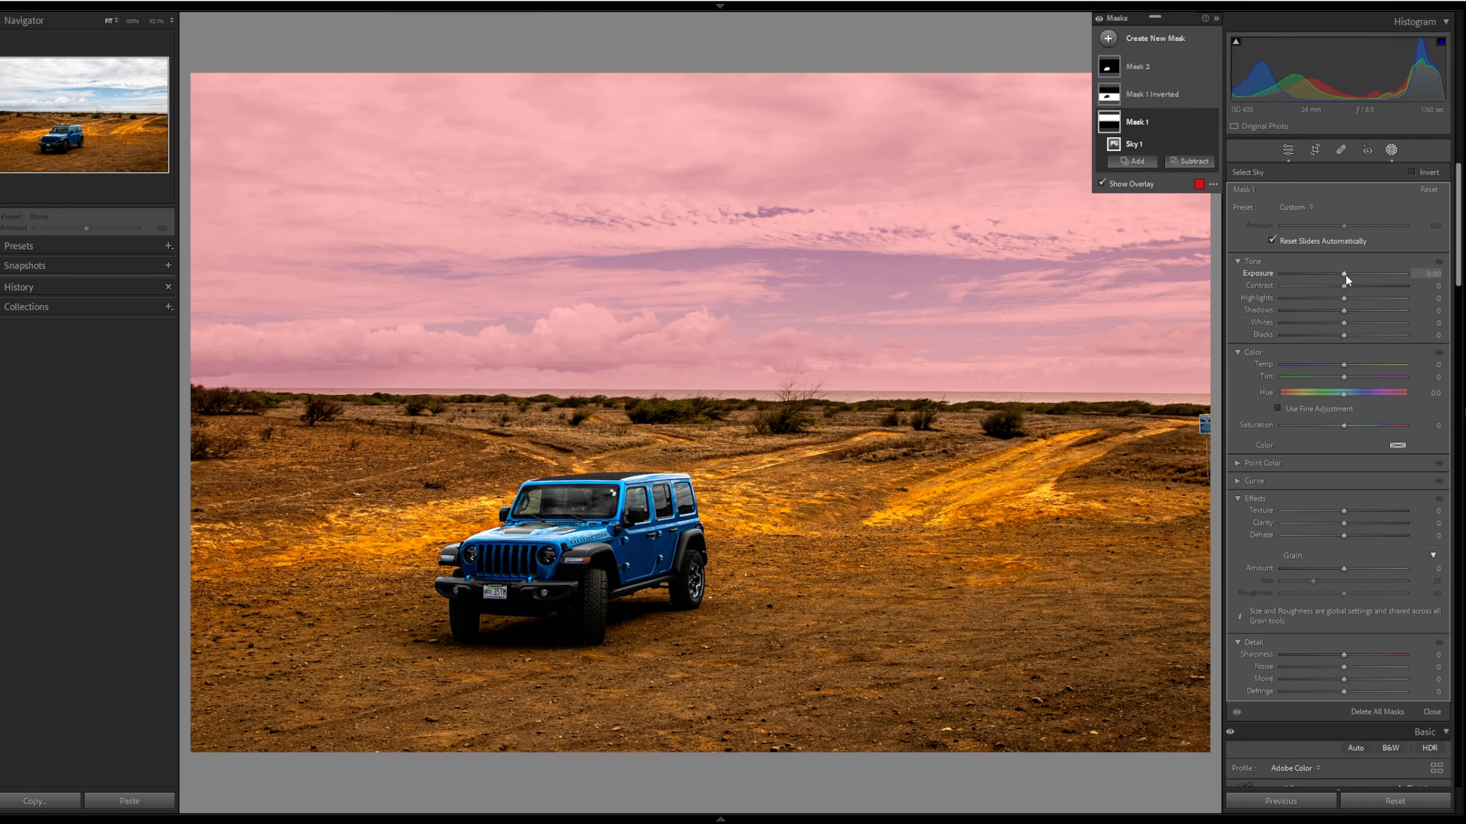
# - In the sky mask, set Exposure to -0.59, Highlights to 16 and Whites to 18, and leave masking
pyautogui.moveTo(1344, 274); pyautogui.dragTo(1335, 275)
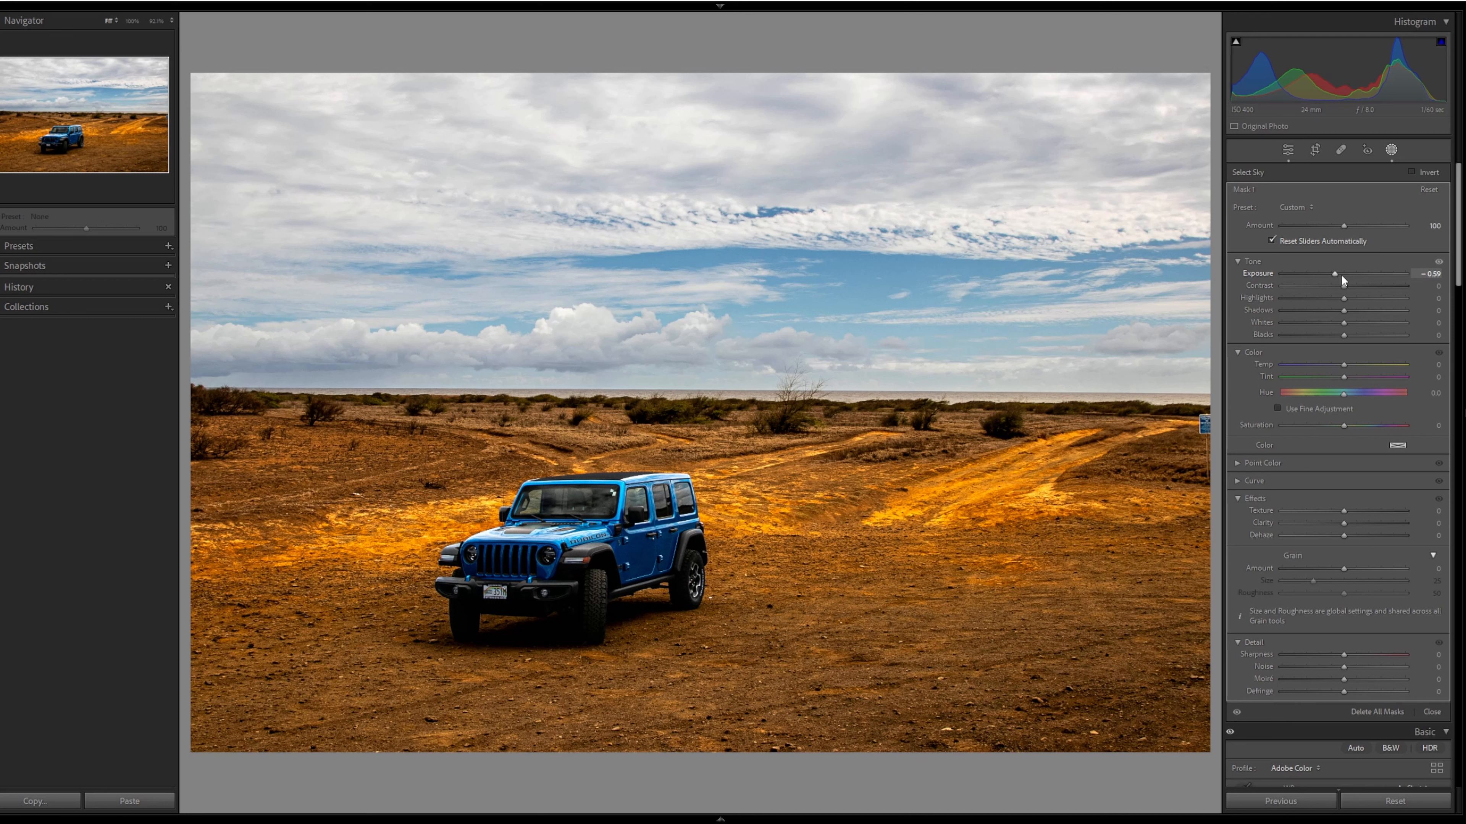
pyautogui.moveTo(1355, 323); pyautogui.dragTo(1355, 296)
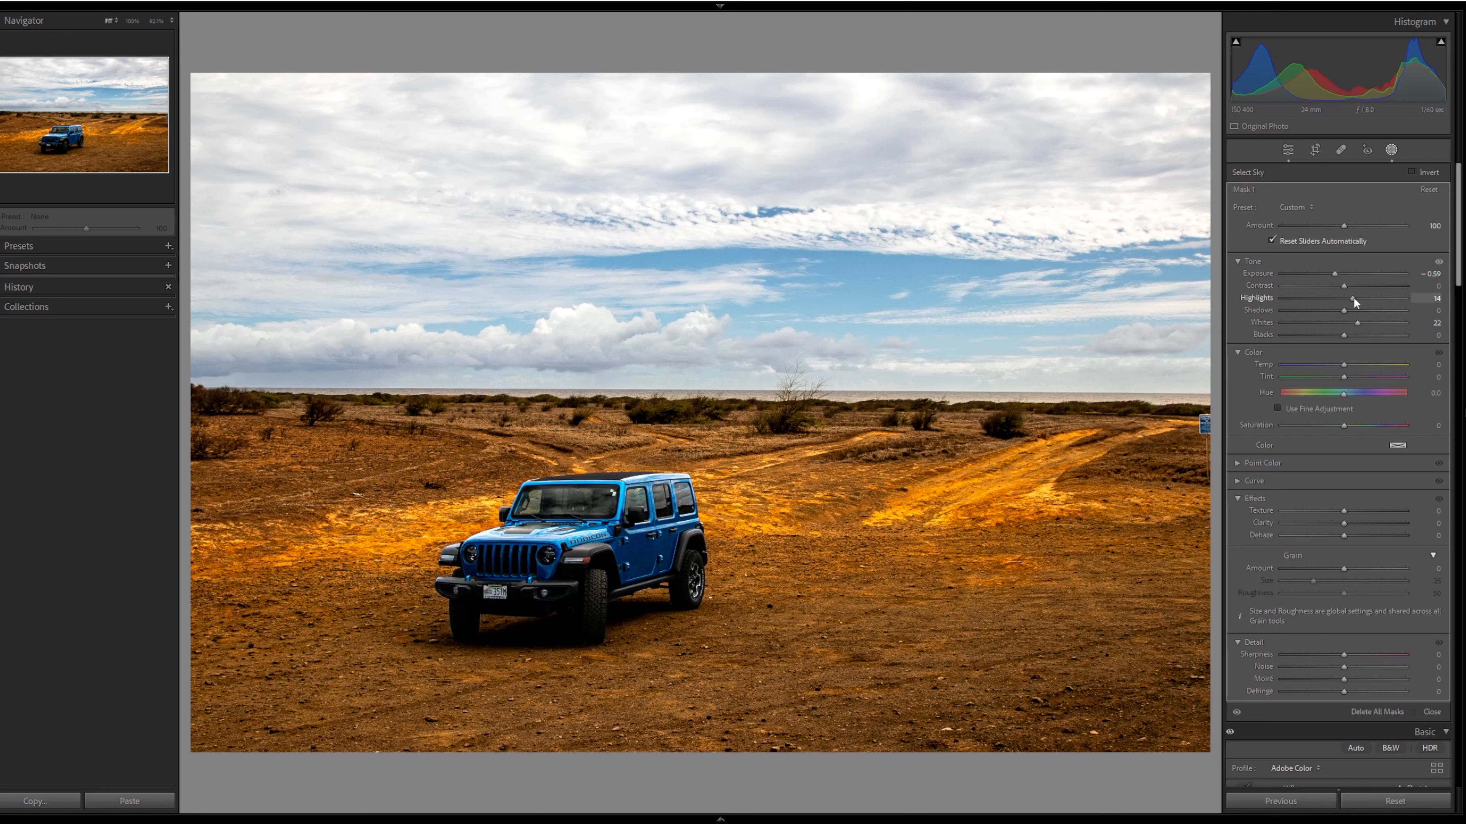
pyautogui.moveTo(1354, 297); pyautogui.dragTo(1363, 322)
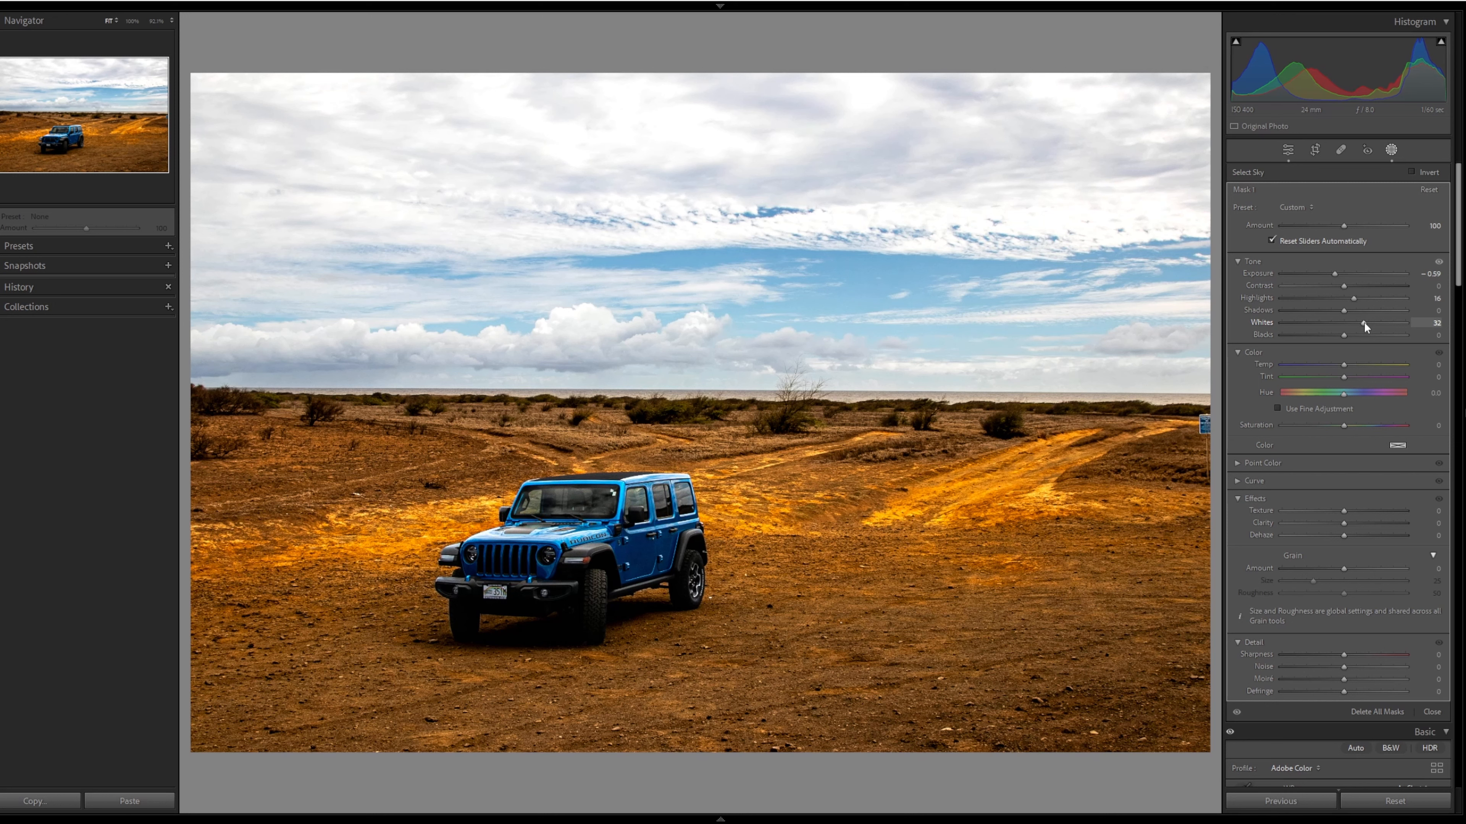
pyautogui.moveTo(1364, 322); pyautogui.dragTo(1356, 323)
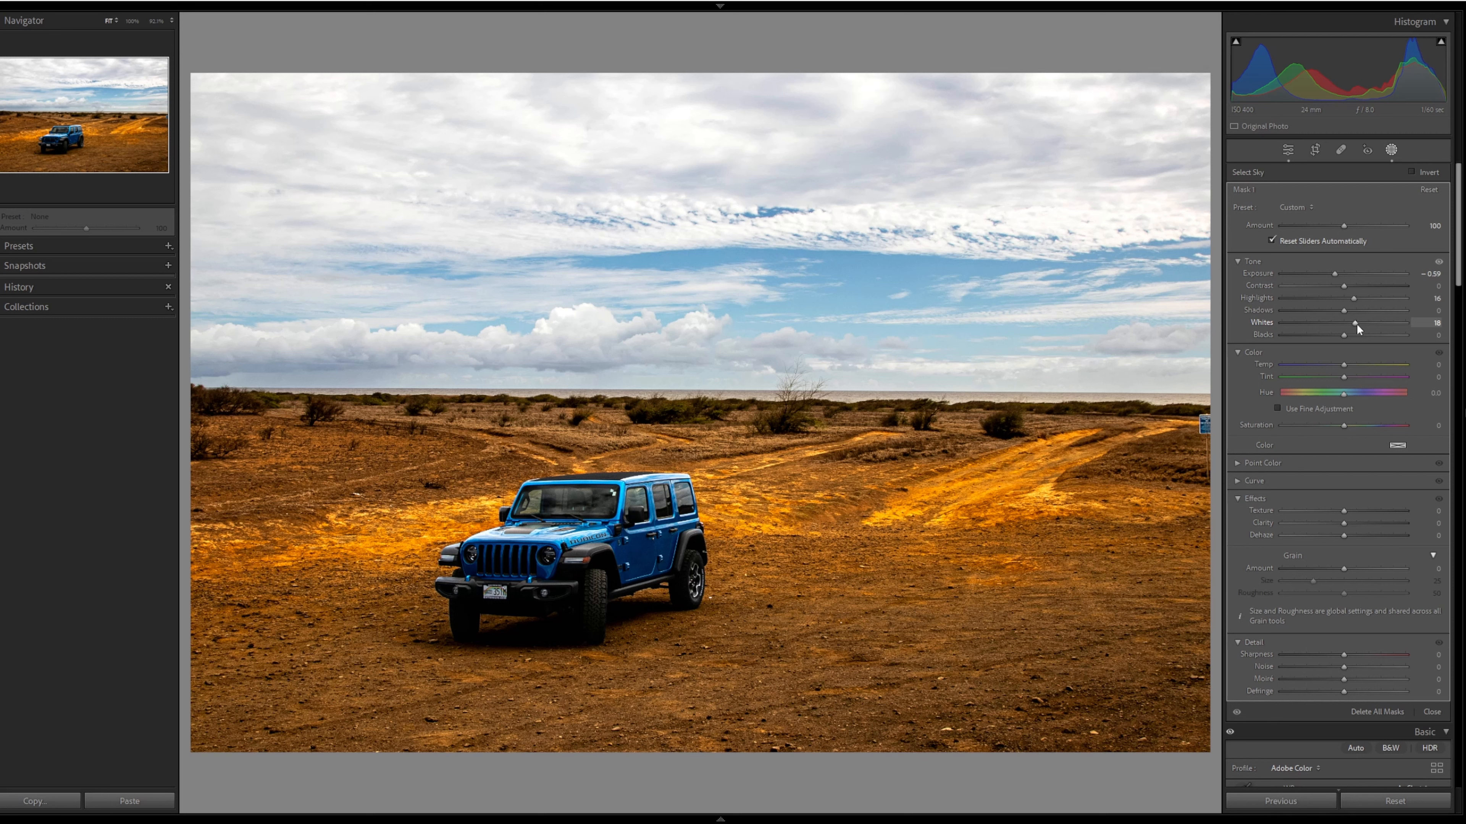
pyautogui.moveTo(1356, 323); pyautogui.dragTo(1356, 323)
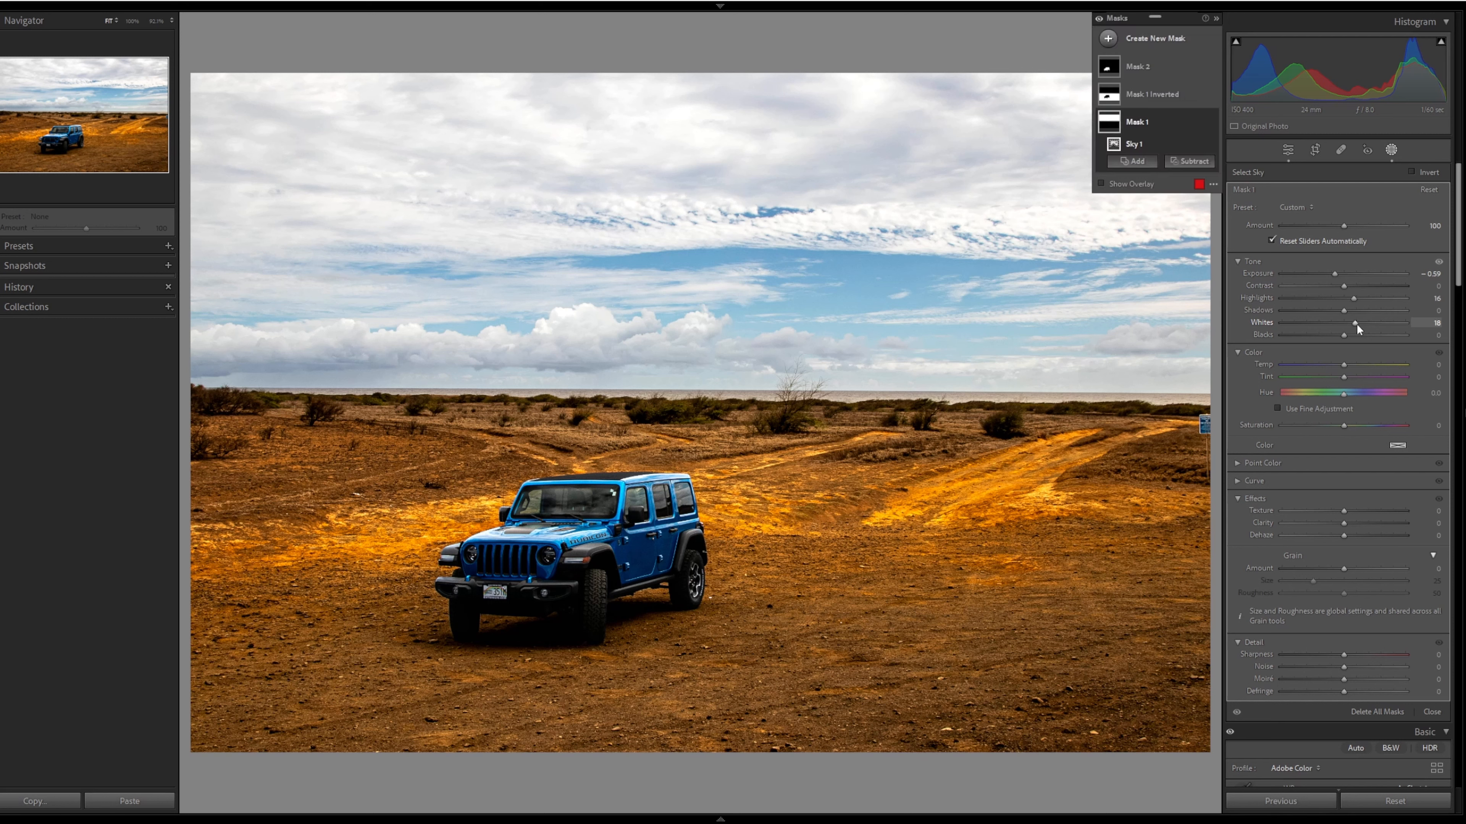
pyautogui.press('Escape')
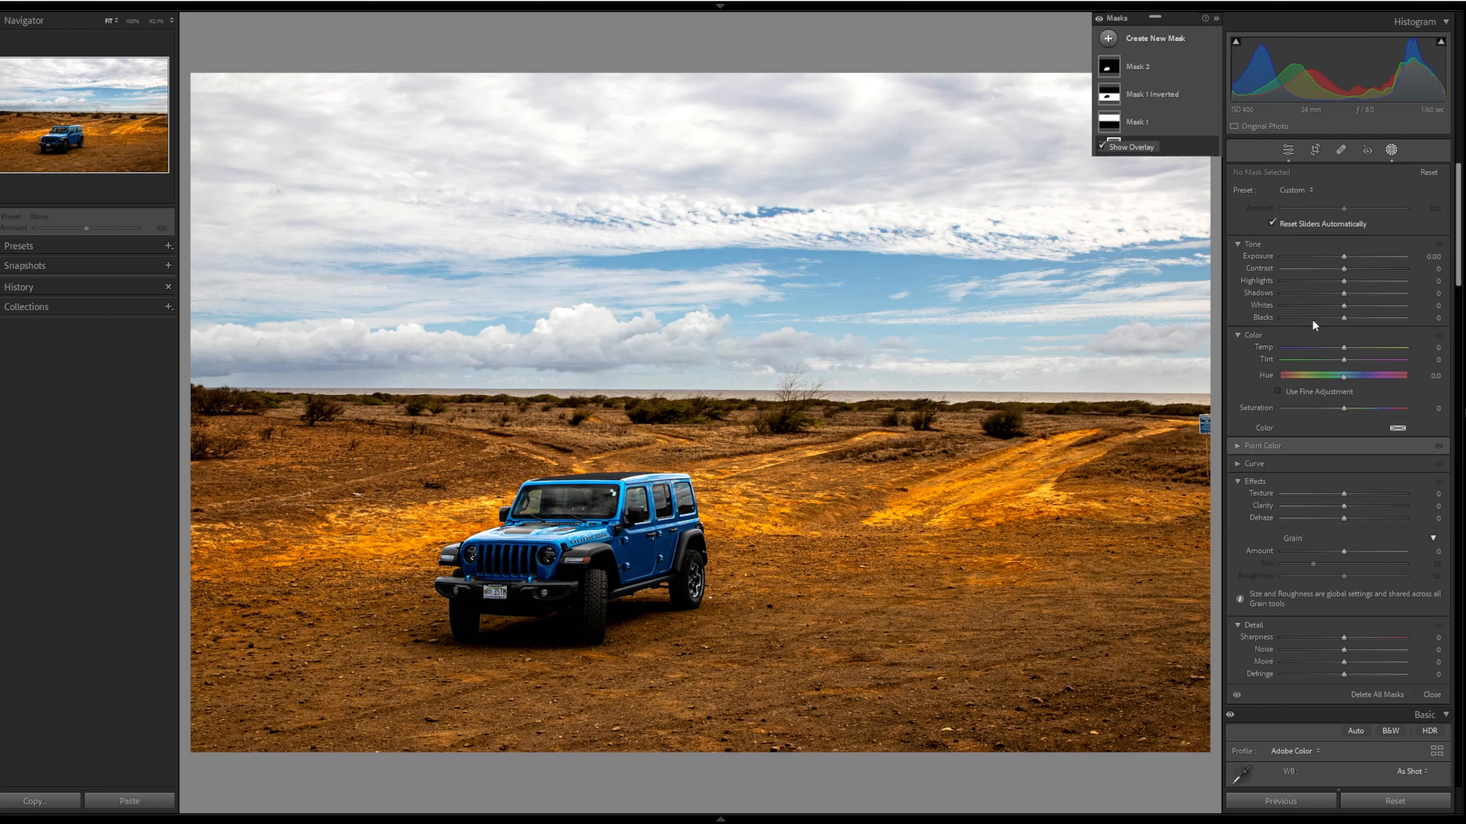
pyautogui.press('Escape')
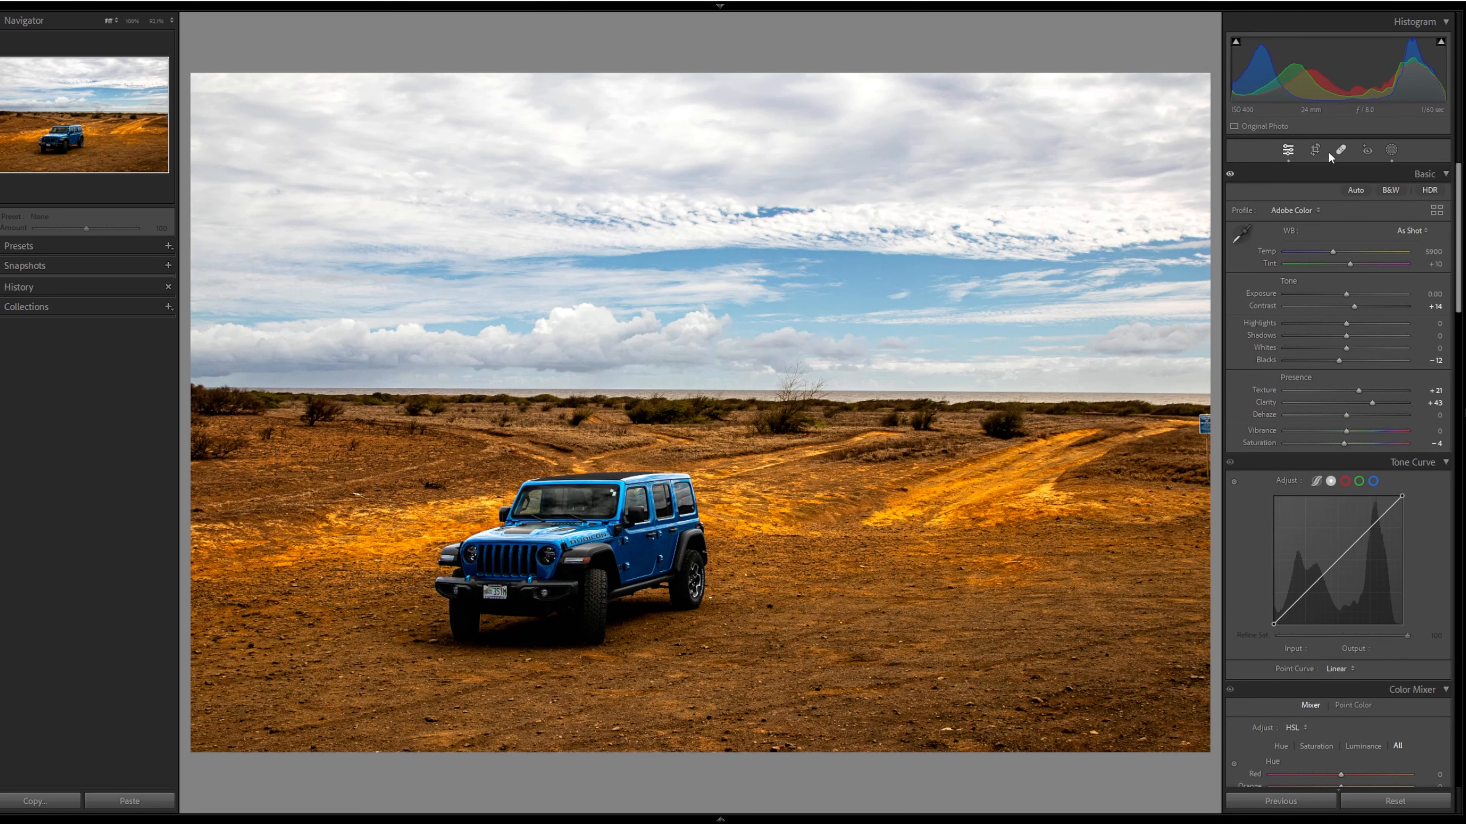
# - Crop the photo tighter at its original aspect ratio, placing the Jeep near the lower-left third and excluding the blue sign, and compare before and after
pyautogui.click(1314, 150)
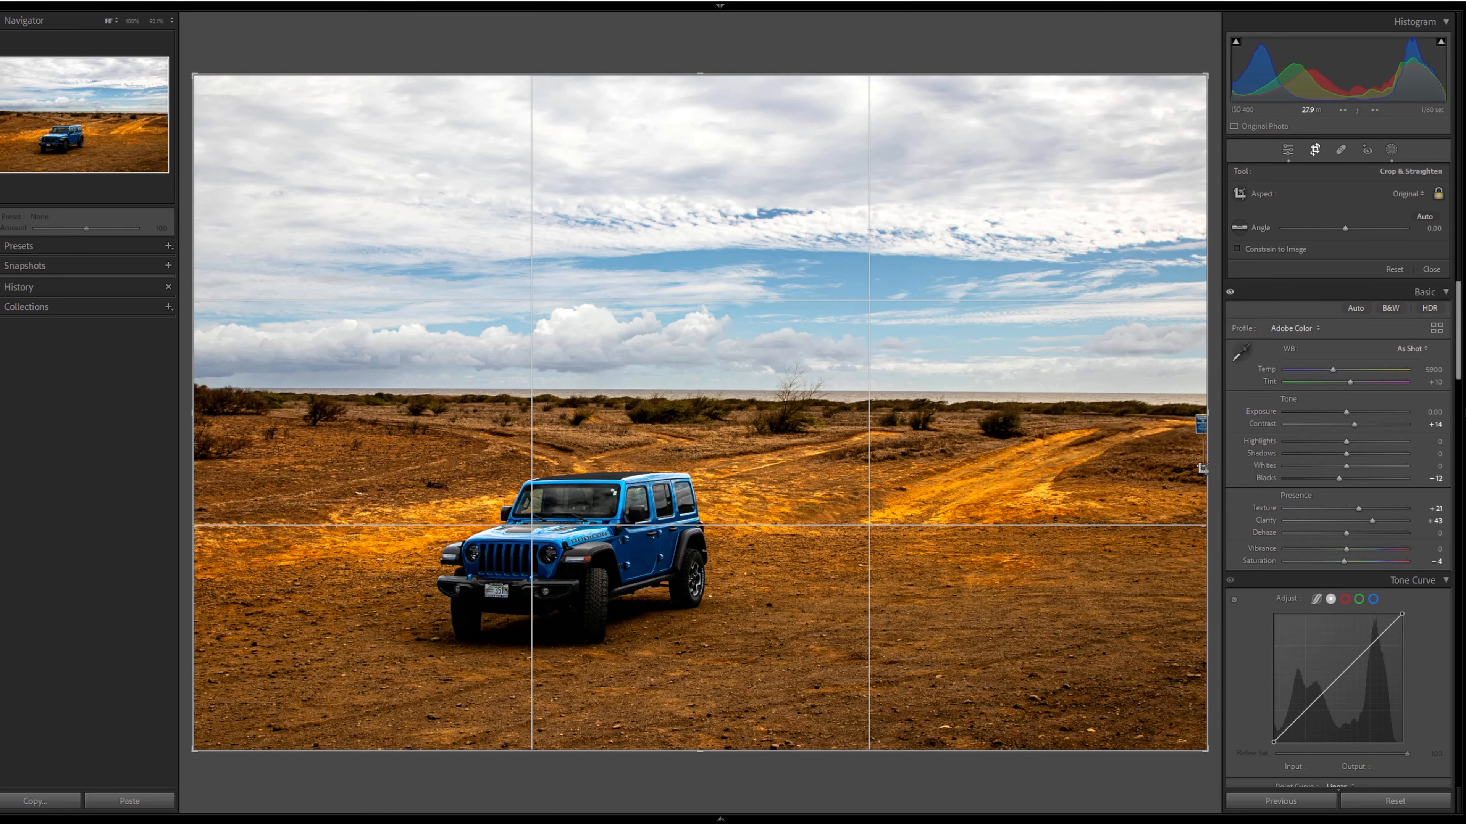
pyautogui.moveTo(1201, 750); pyautogui.dragTo(1198, 749)
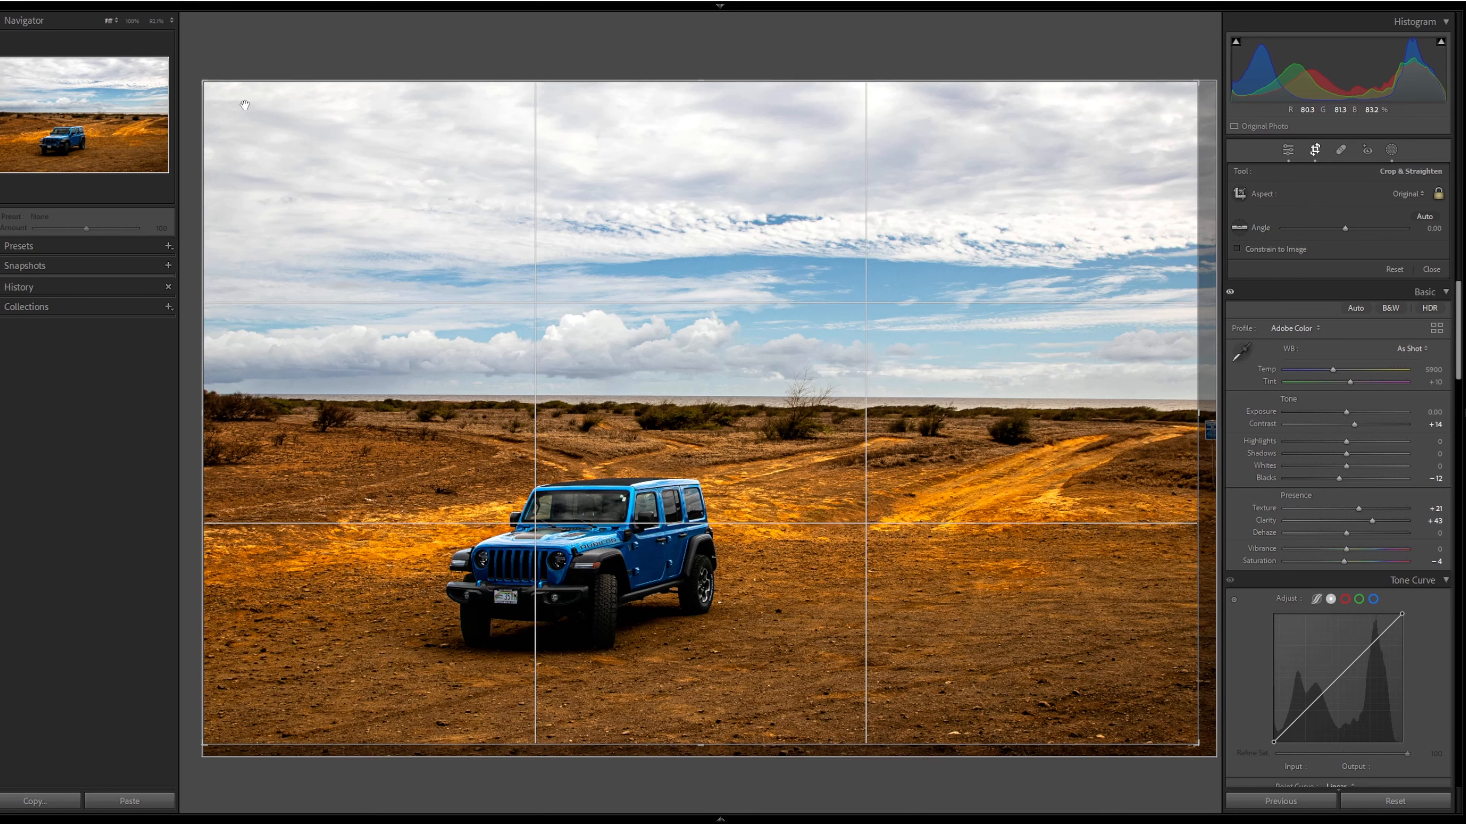
pyautogui.moveTo(219, 93); pyautogui.dragTo(251, 111)
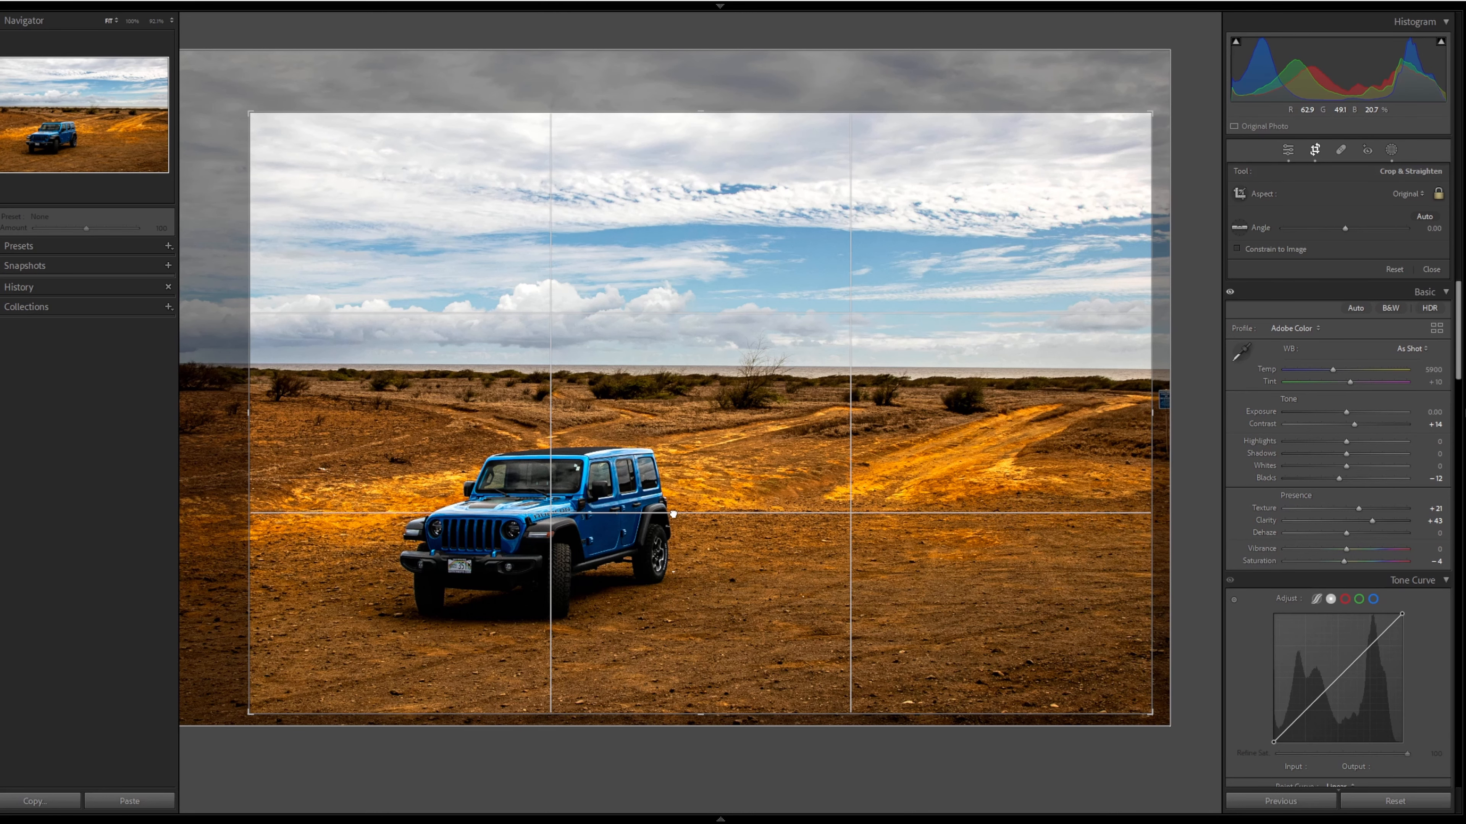
pyautogui.moveTo(676, 506); pyautogui.dragTo(690, 496)
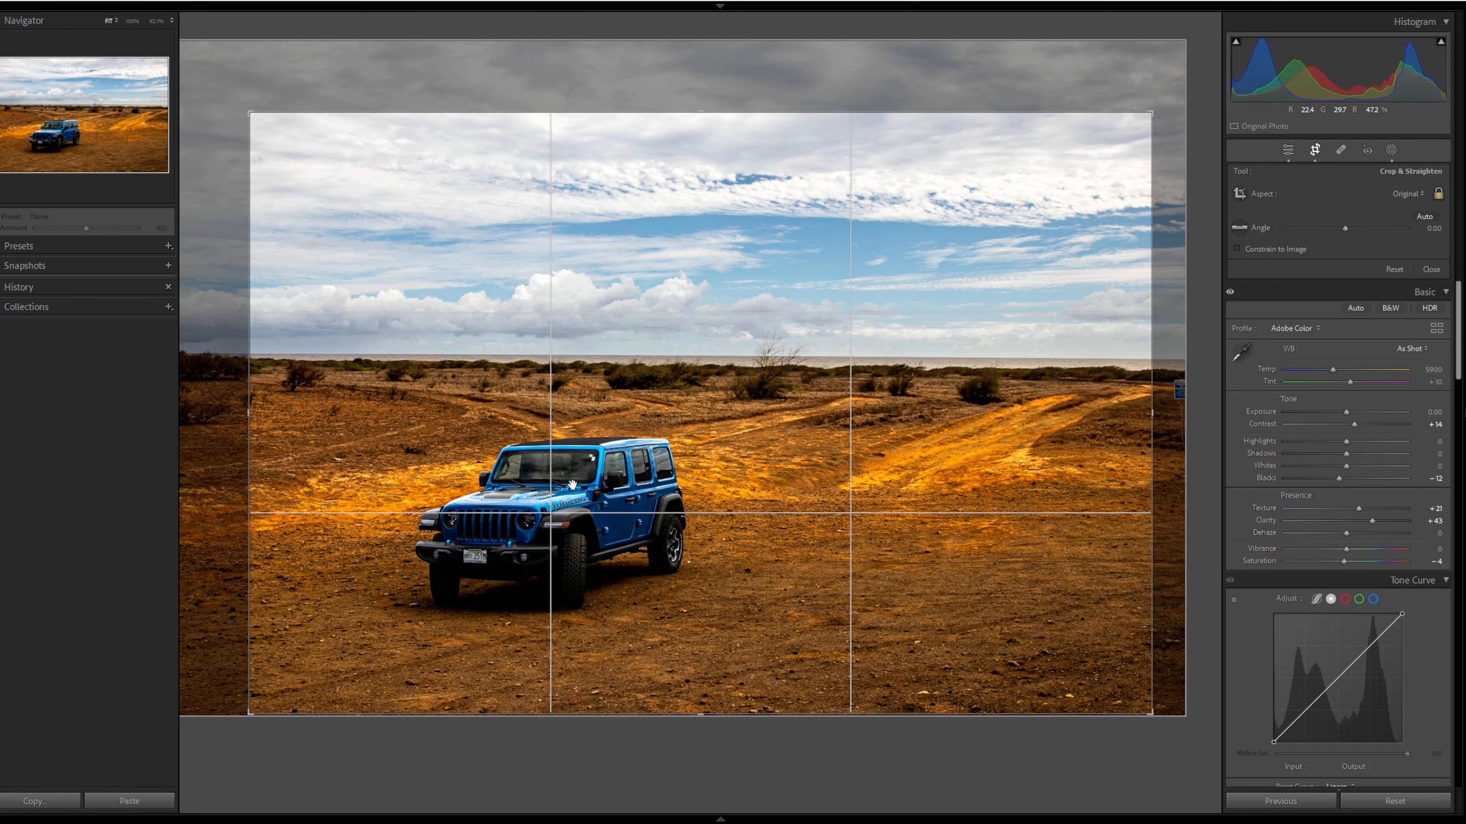
pyautogui.press('Return')
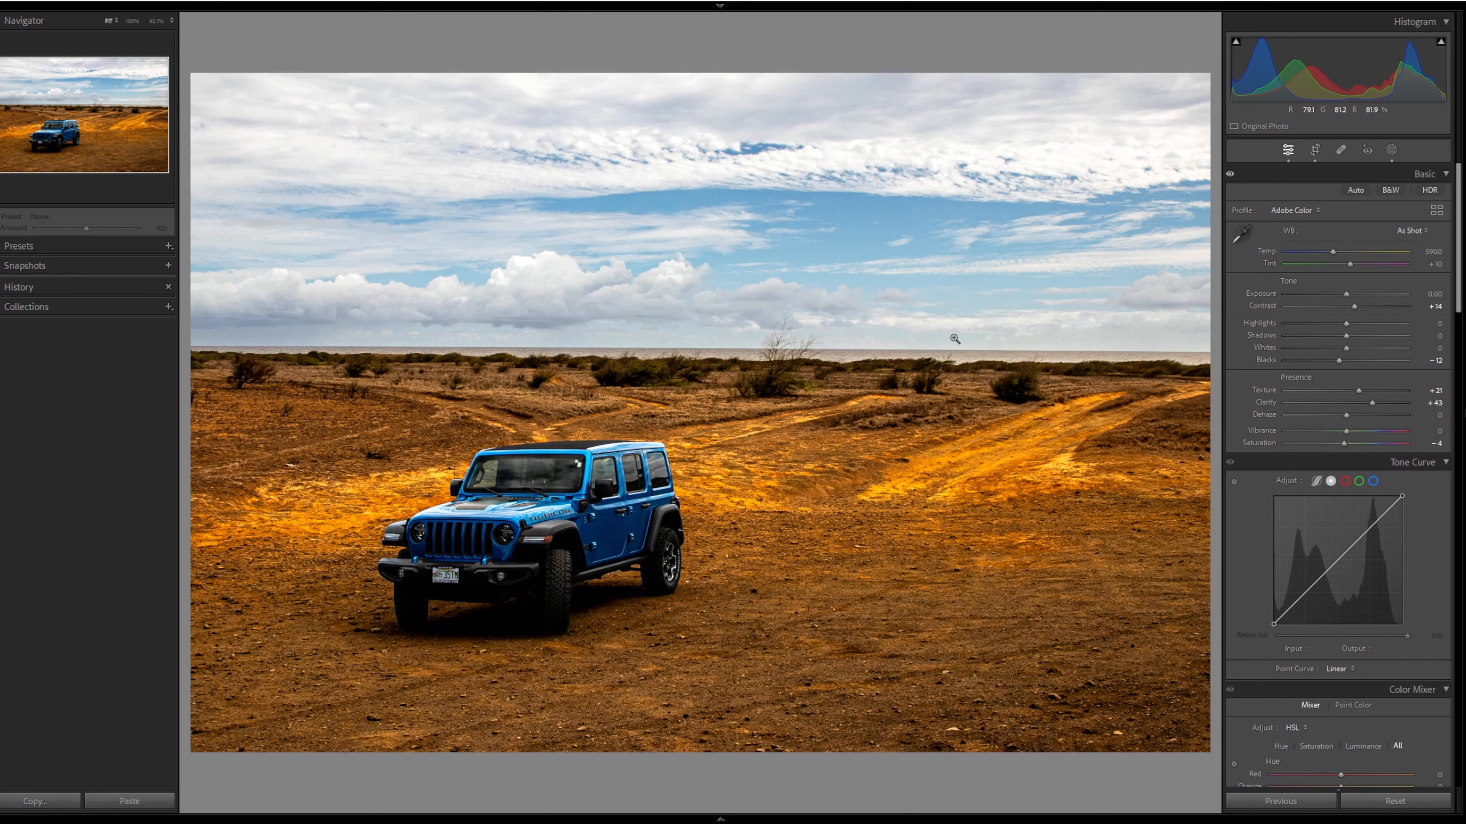
pyautogui.press('y')
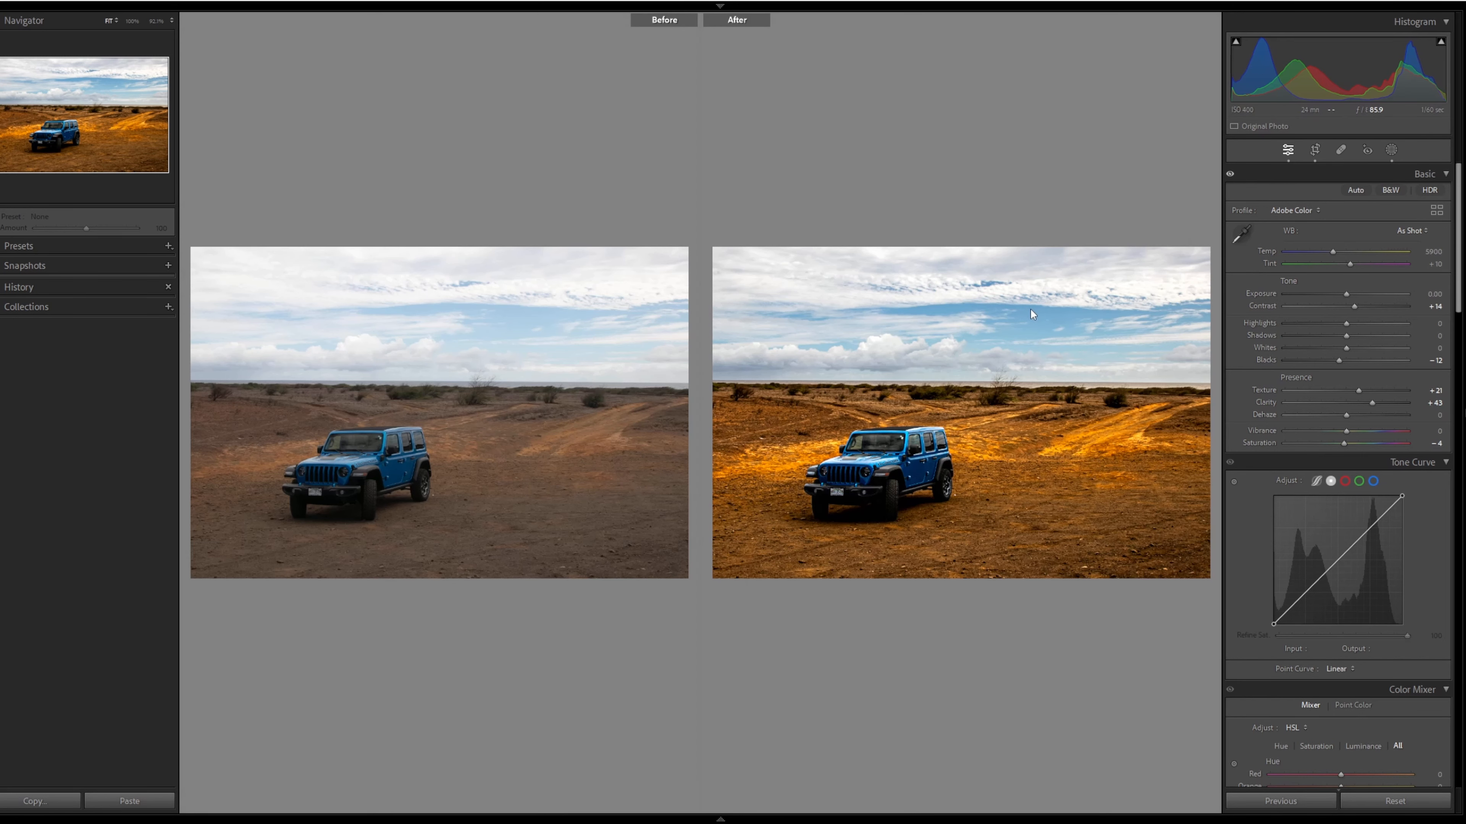